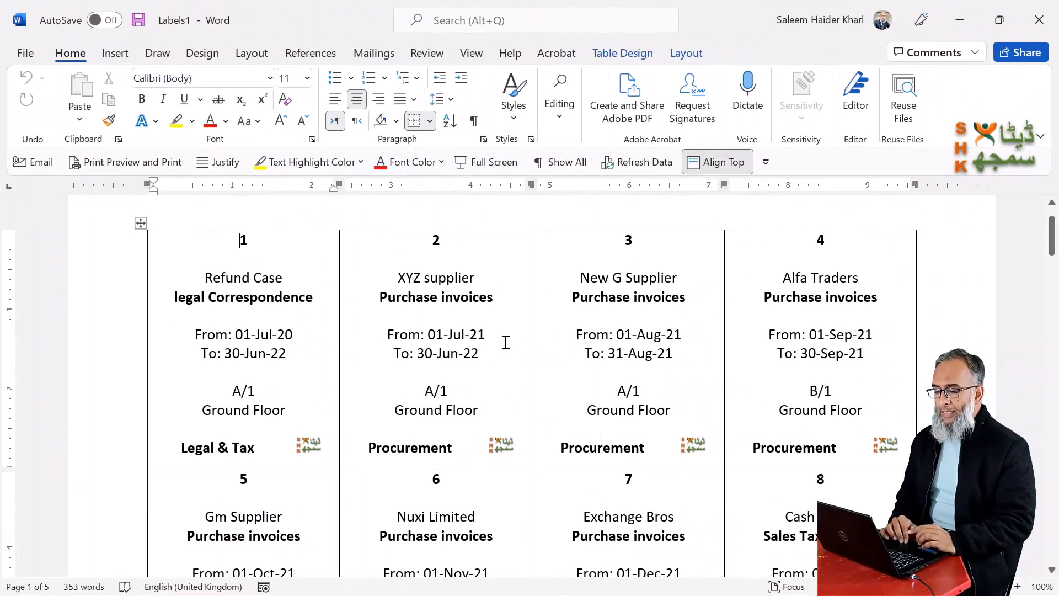
# Look over the finished file labels, and compare the first record's File Category options in the Excel file register with the List sheet
pyautogui.scroll(-1, 506, 342)
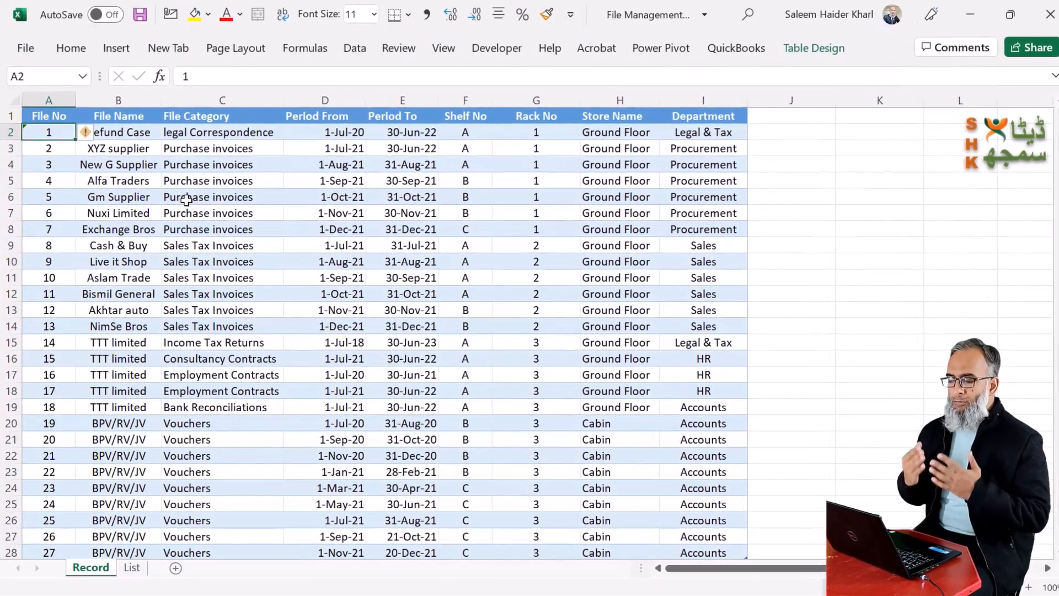
pyautogui.click(243, 128)
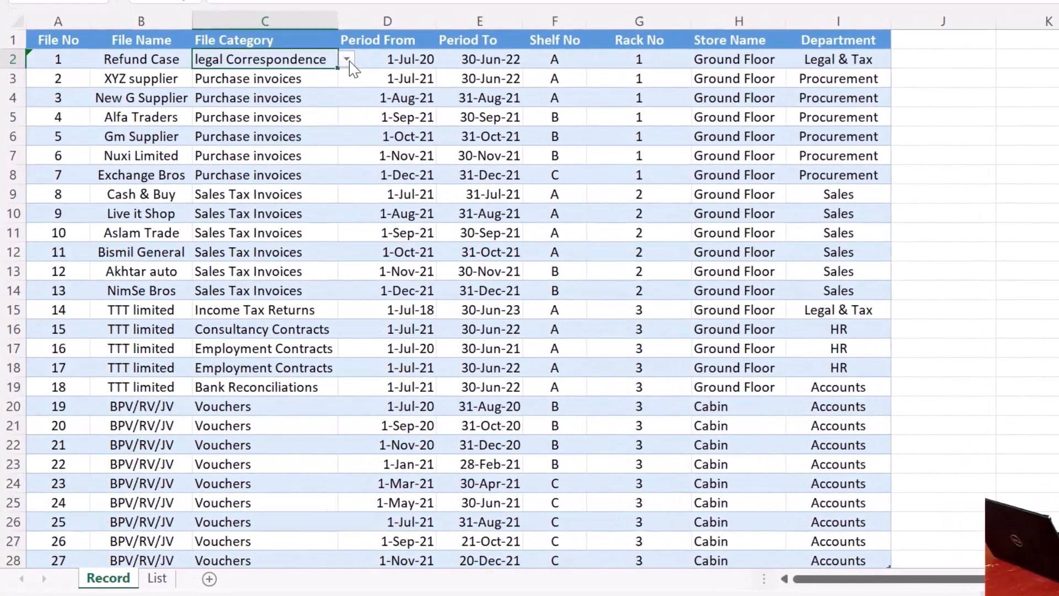
pyautogui.click(345, 62)
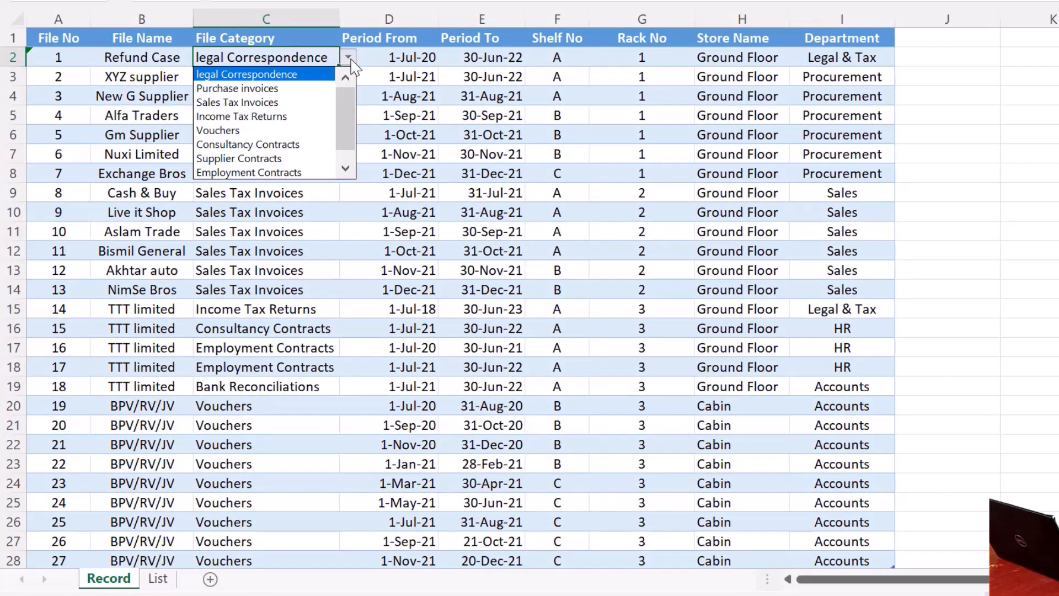
pyautogui.click(351, 60)
pyautogui.click(350, 60)
pyautogui.click(353, 60)
pyautogui.hotkey('ctrl', 'pagedown')
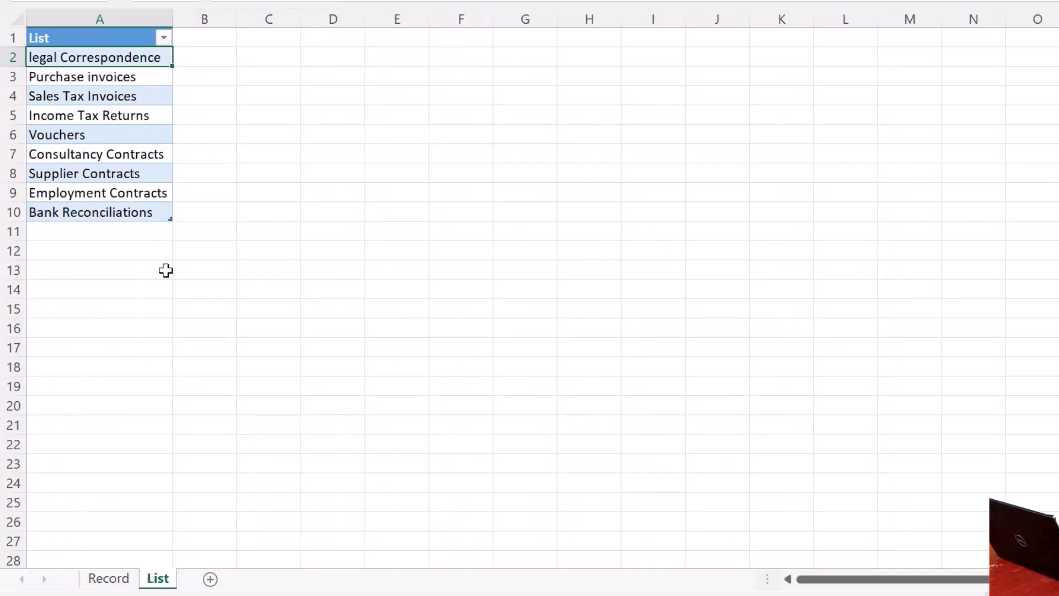
pyautogui.click(100, 149)
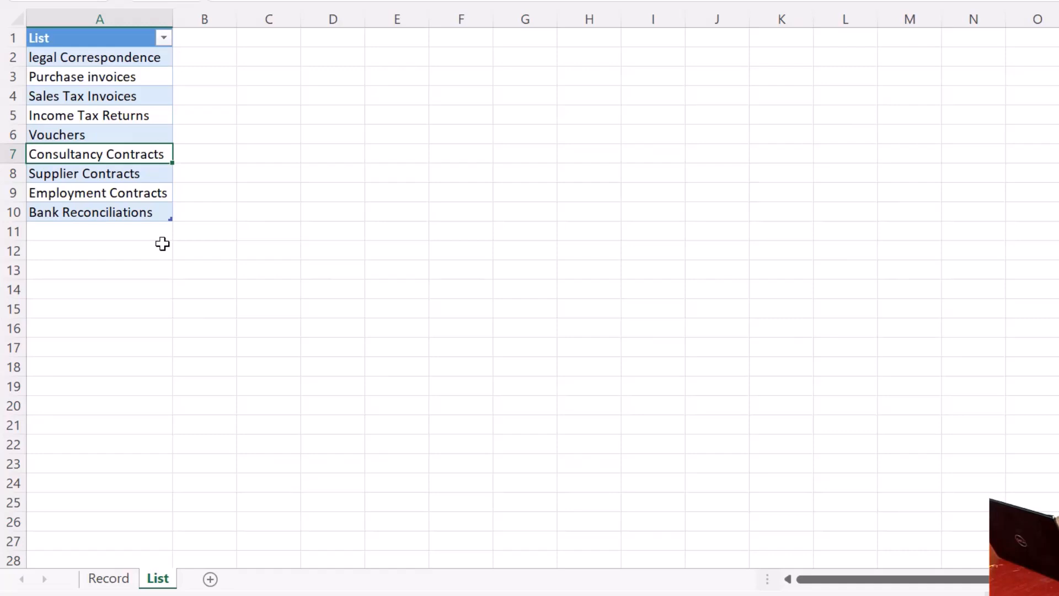
pyautogui.hotkey('ctrl', 'pageup')
# Examine the File Name and File Category columns on the Record sheet, including the category options for the Alfa Traders record
pyautogui.click(305, 82)
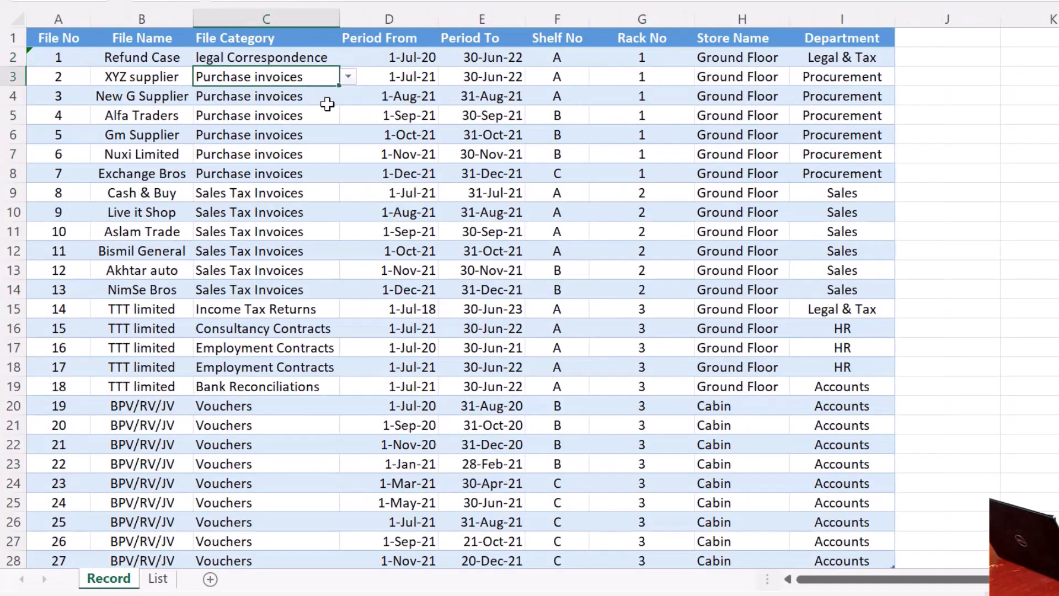
pyautogui.click(324, 114)
pyautogui.click(348, 115)
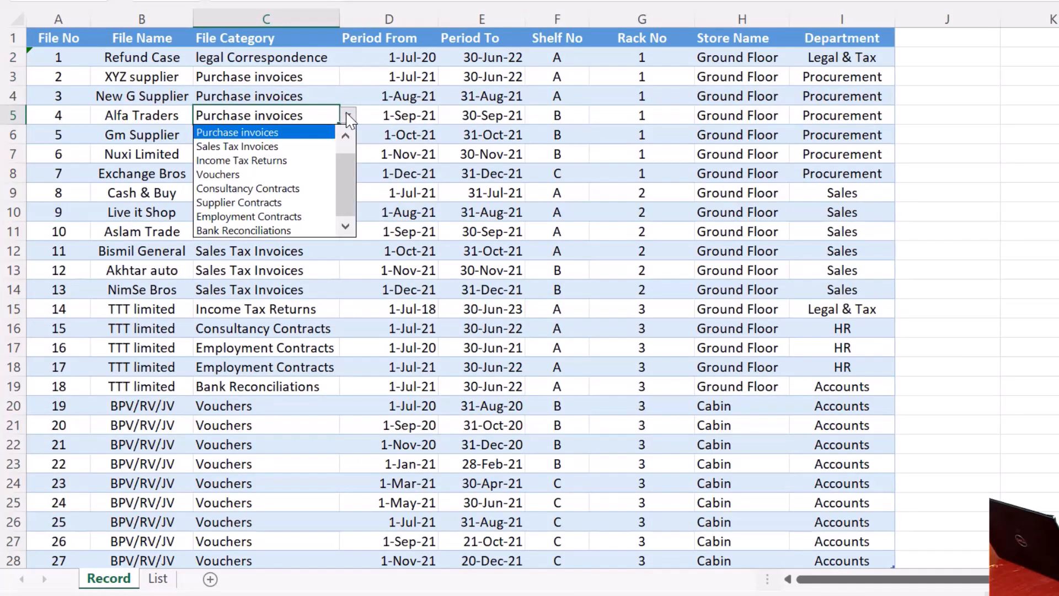
pyautogui.click(349, 119)
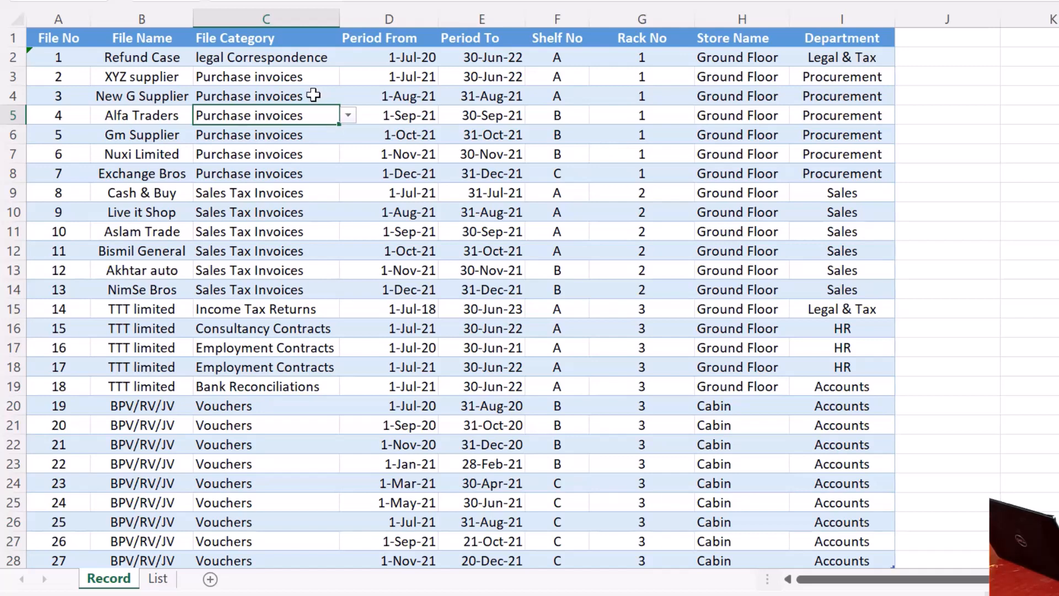
pyautogui.click(348, 116)
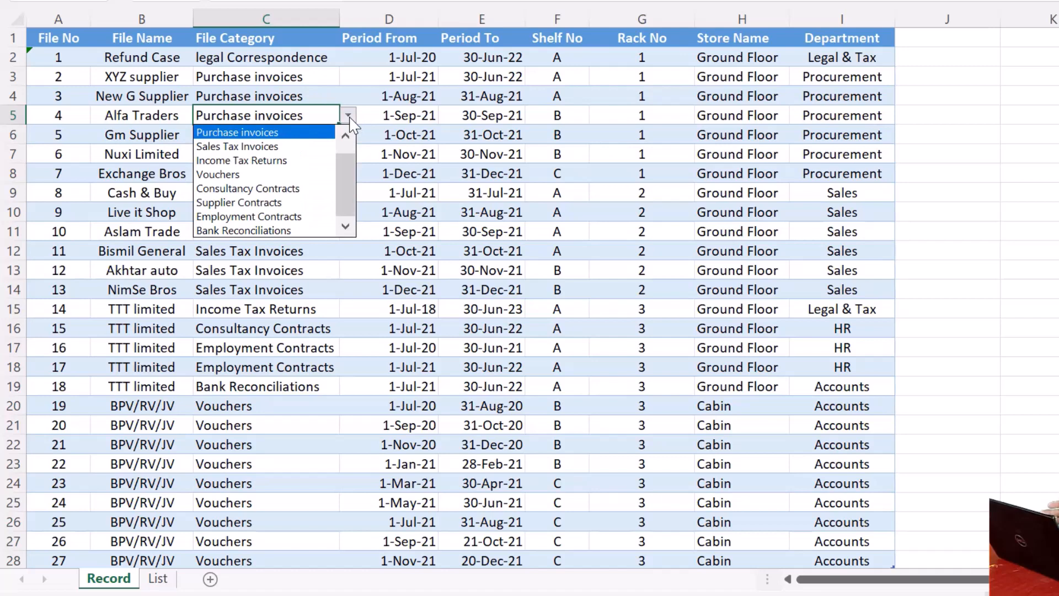
pyautogui.click(349, 117)
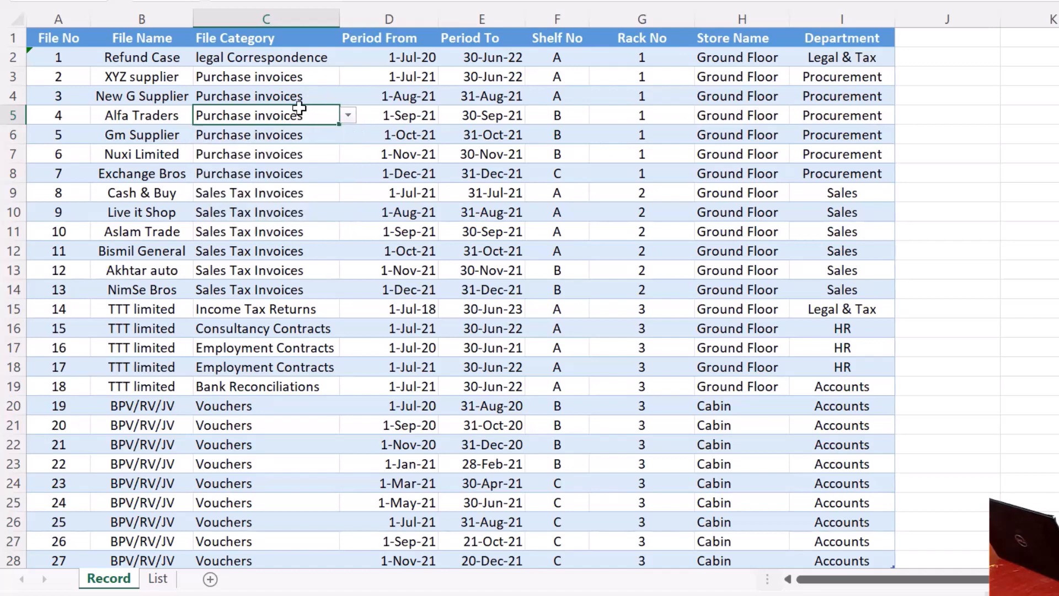
pyautogui.click(161, 114)
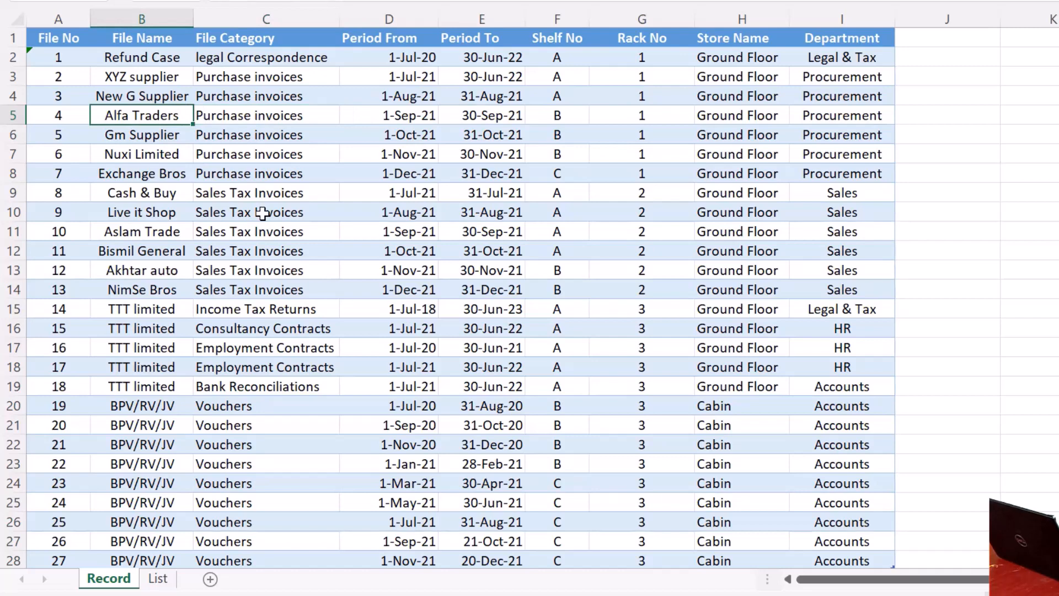
pyautogui.click(279, 99)
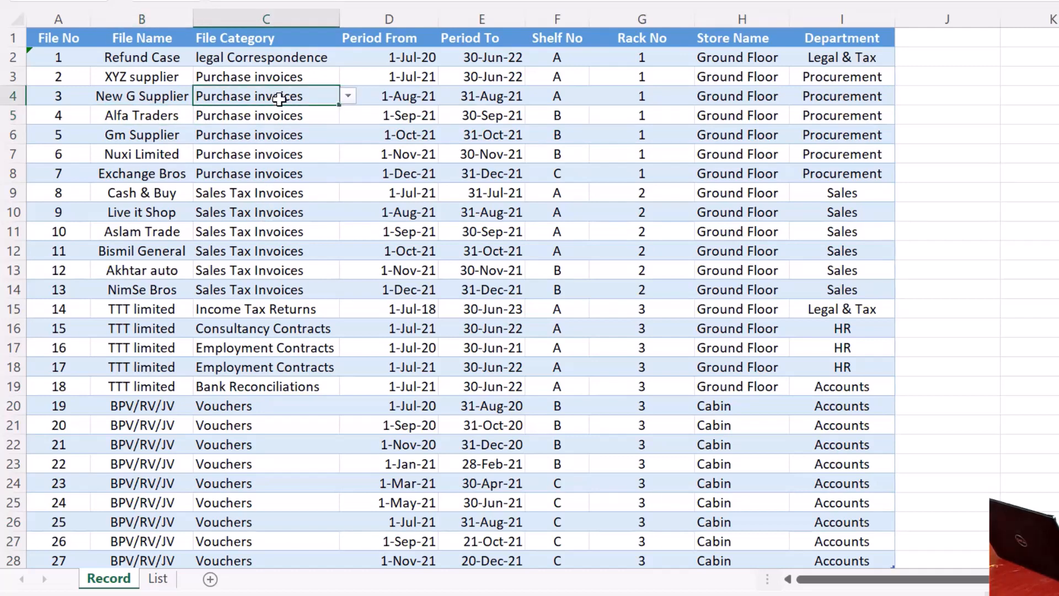
pyautogui.click(166, 100)
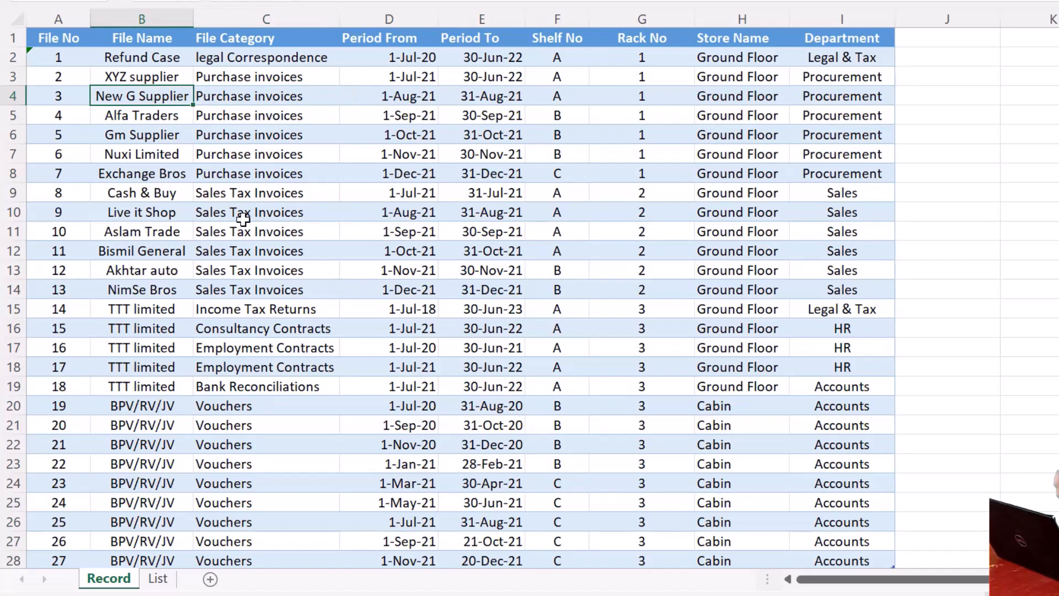
pyautogui.scroll(-2, 242, 219)
pyautogui.click(224, 345)
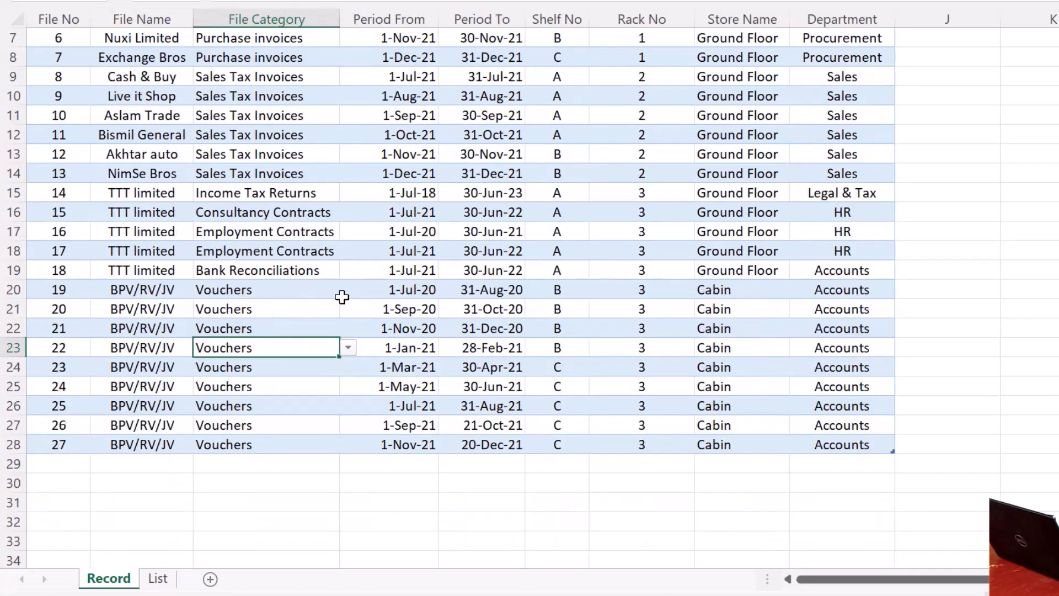
pyautogui.scroll(2, 459, 275)
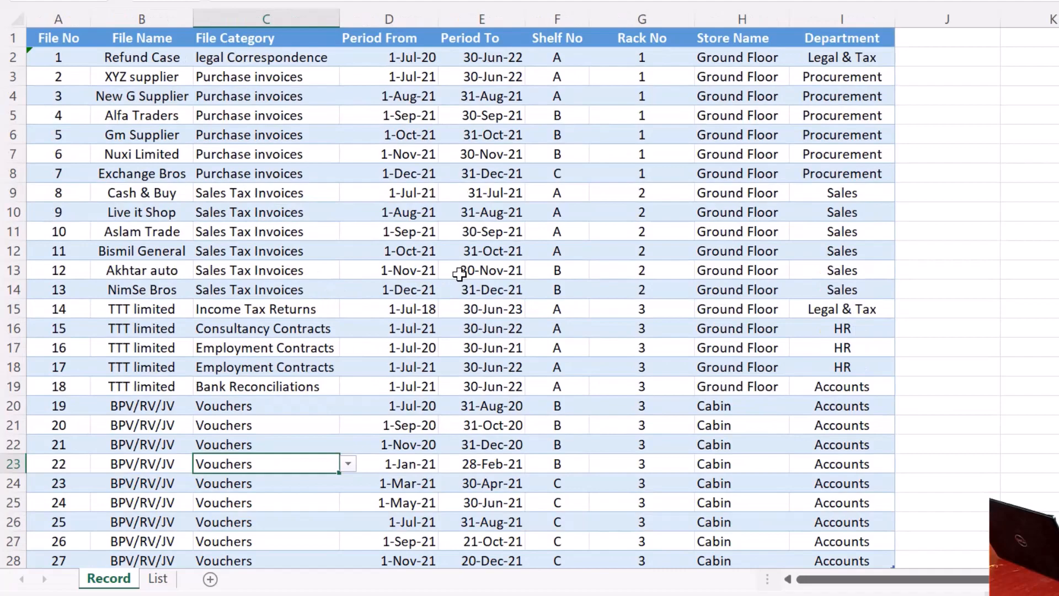
# Review the Period From, Shelf No, Rack No, Store Name and Department columns of the file records
pyautogui.click(410, 56)
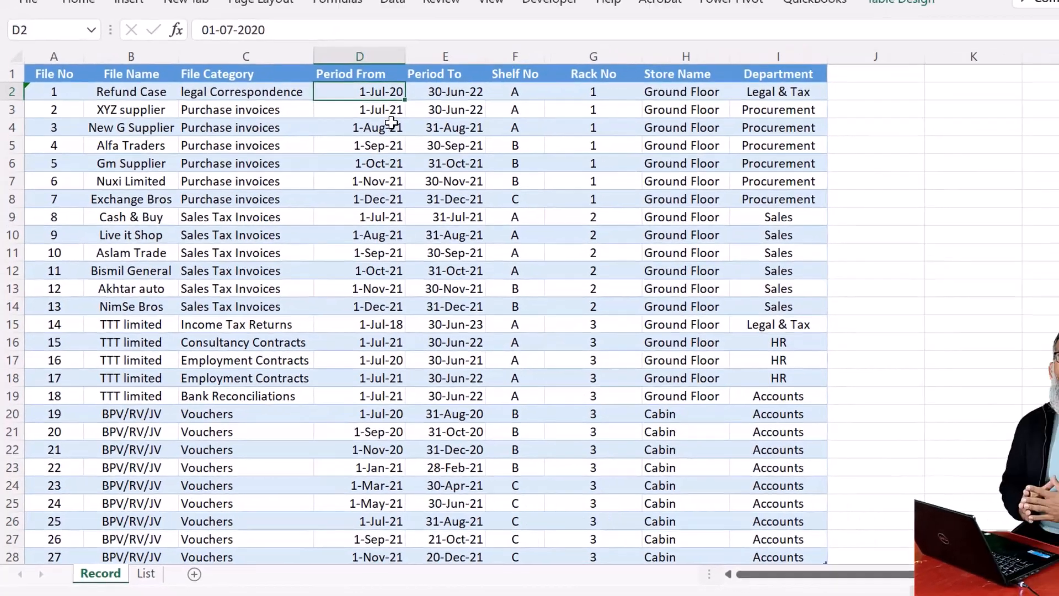
pyautogui.click(561, 59)
pyautogui.click(662, 61)
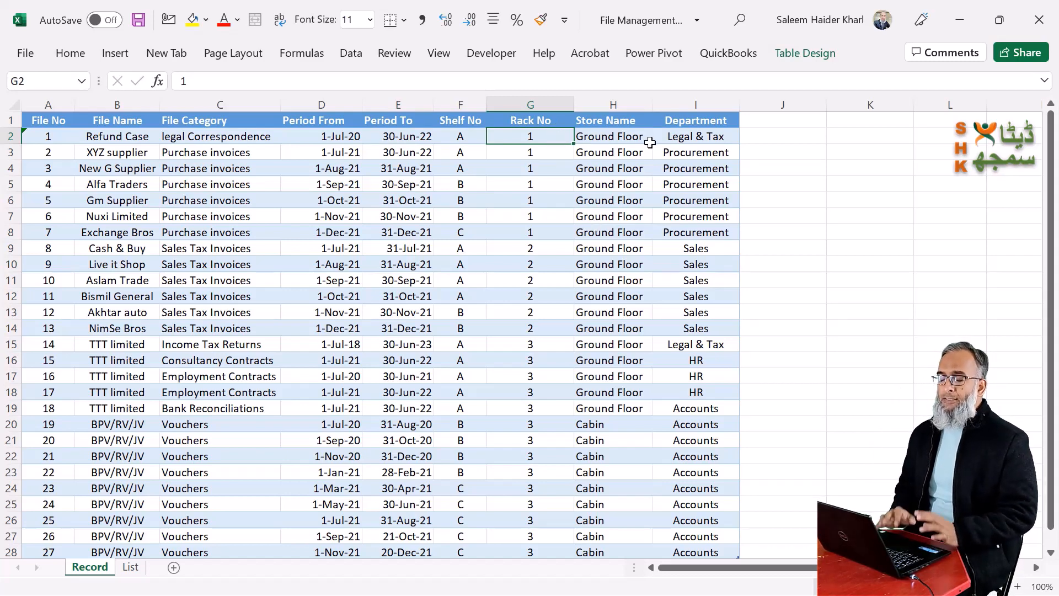
pyautogui.click(625, 136)
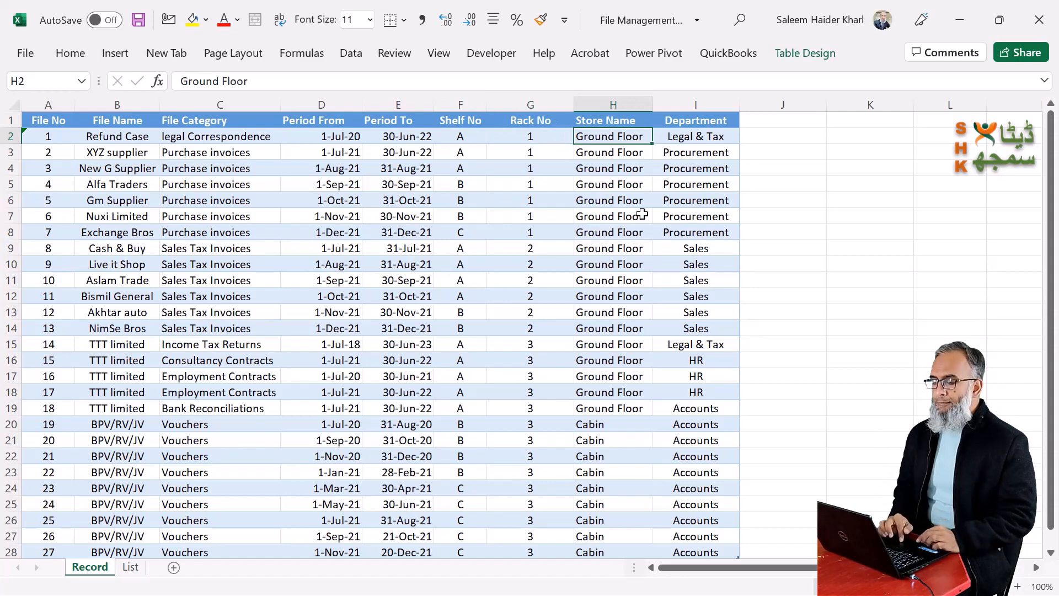
pyautogui.click(554, 137)
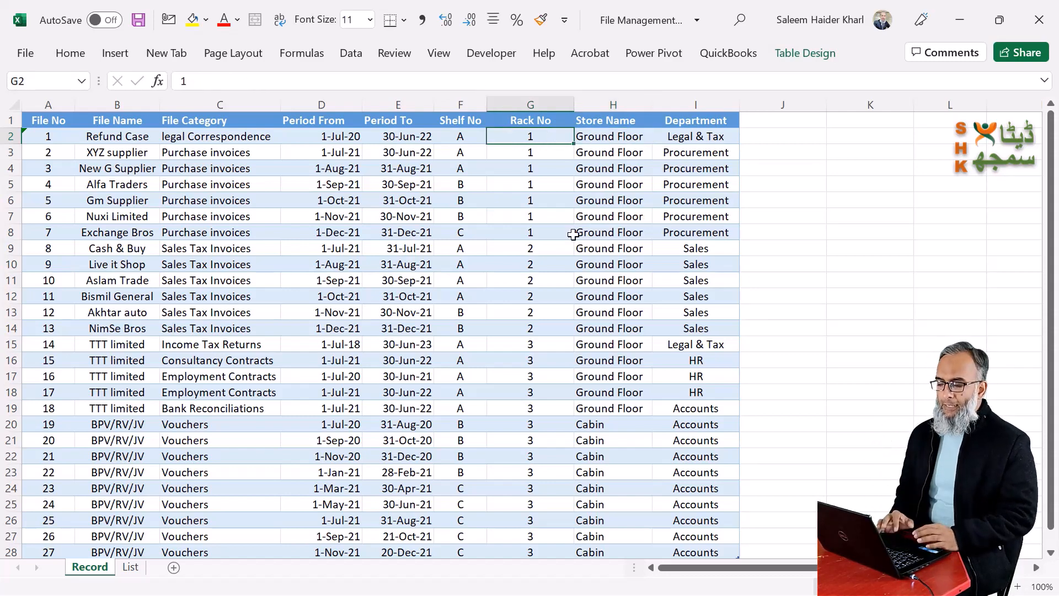
pyautogui.click(457, 138)
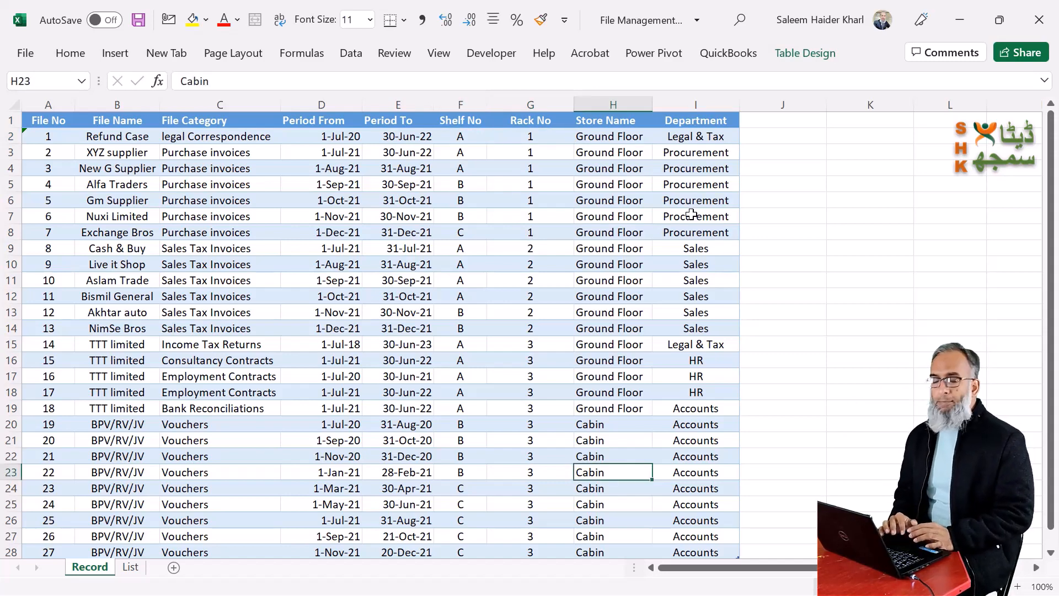
pyautogui.click(692, 215)
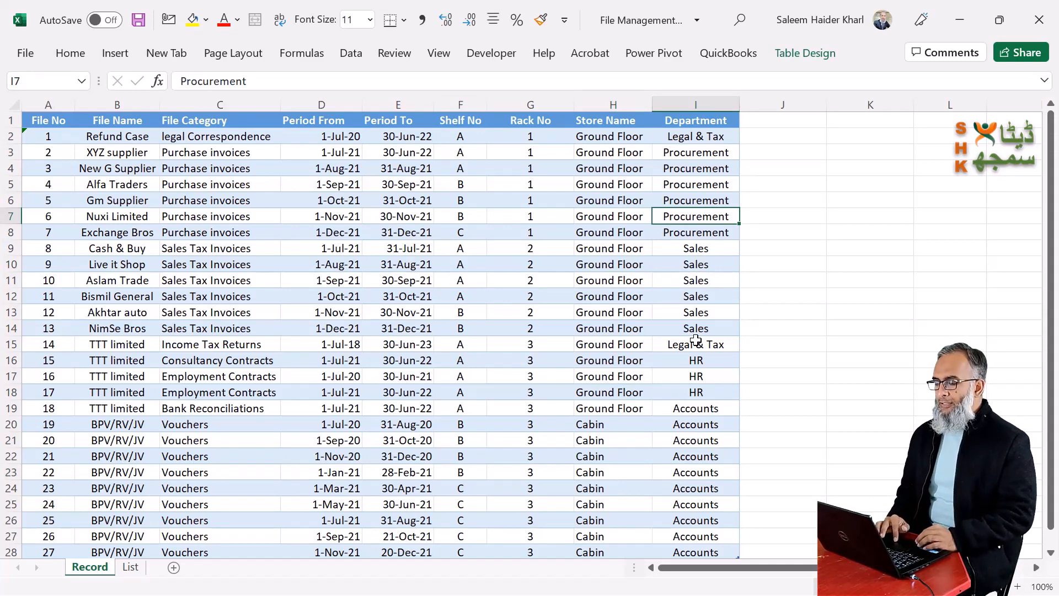
pyautogui.click(698, 166)
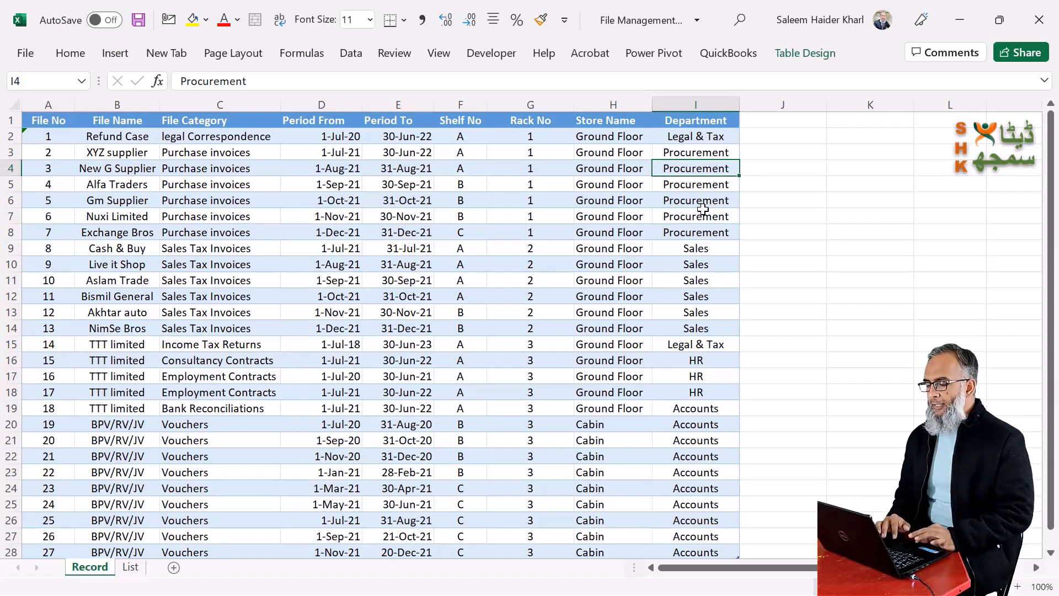
pyautogui.click(727, 217)
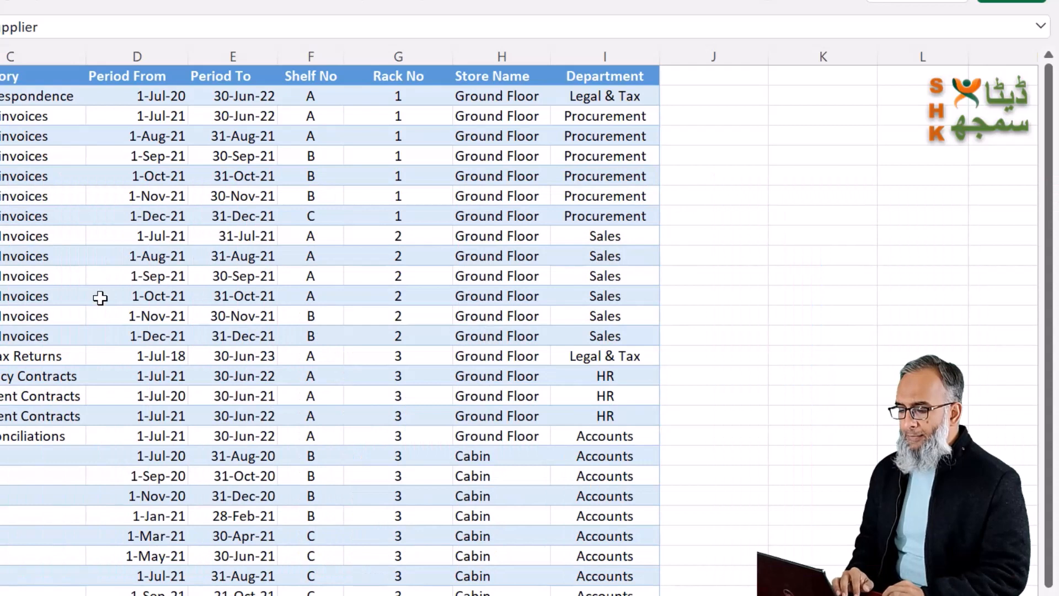
# Inspect how the Period From and Period To dates are entered for the Cash & Buy and Exchange Bros records
pyautogui.click(178, 243)
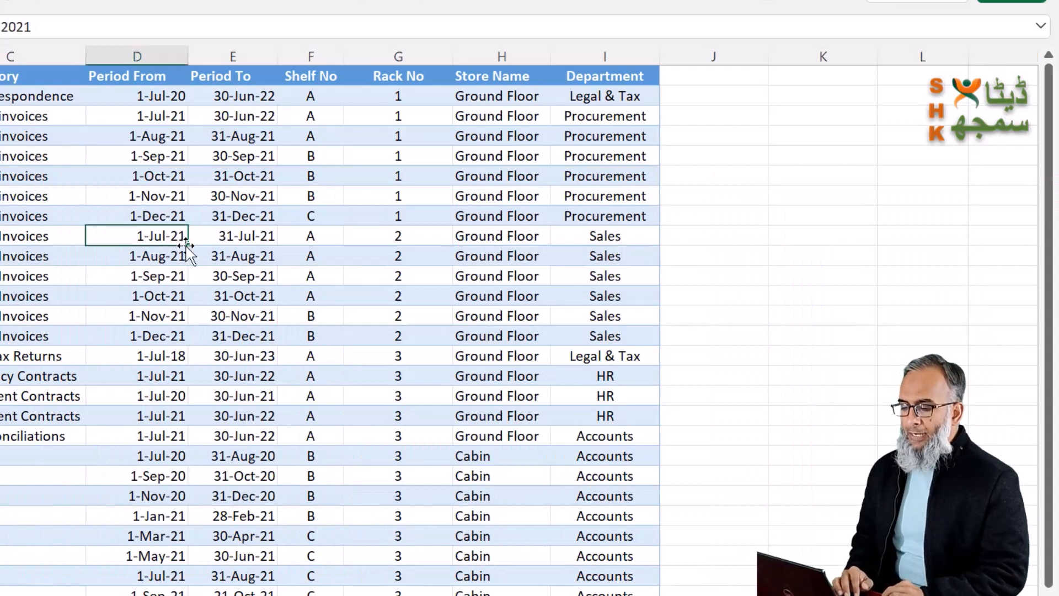
pyautogui.click(218, 242)
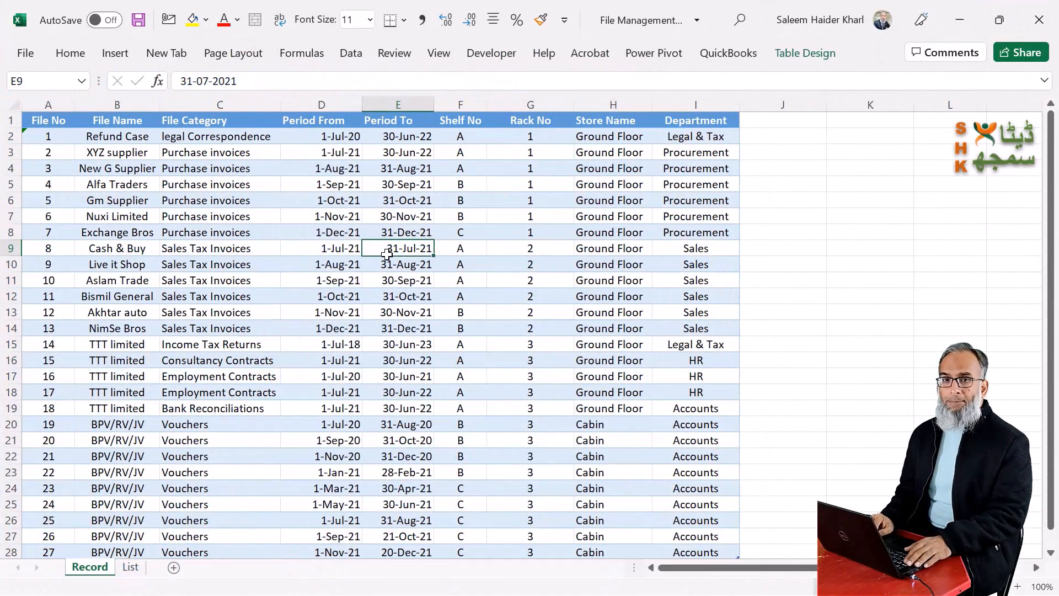
pyautogui.press('Up')
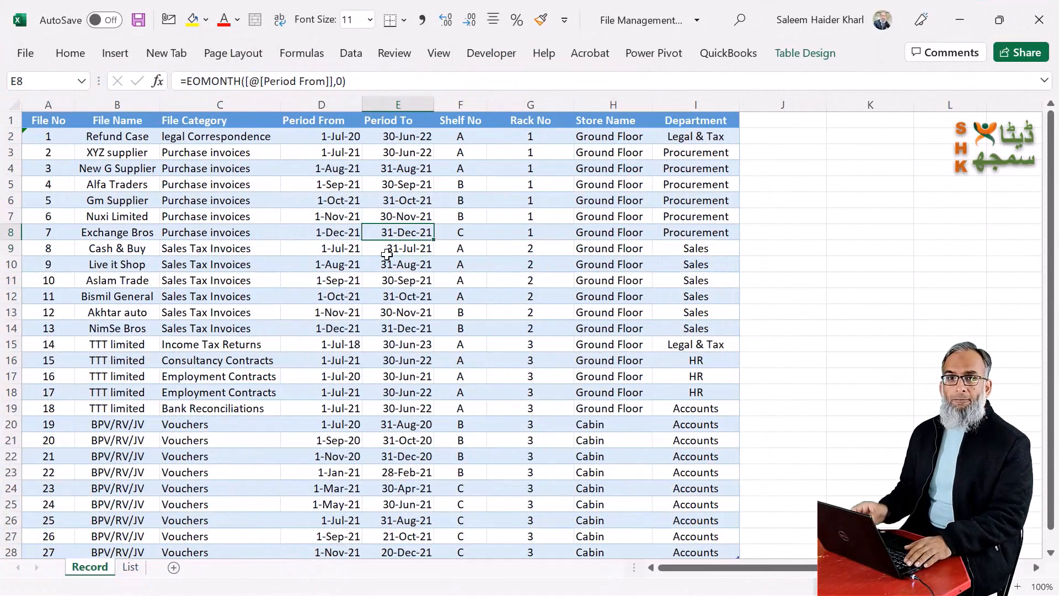
pyautogui.press('Left')
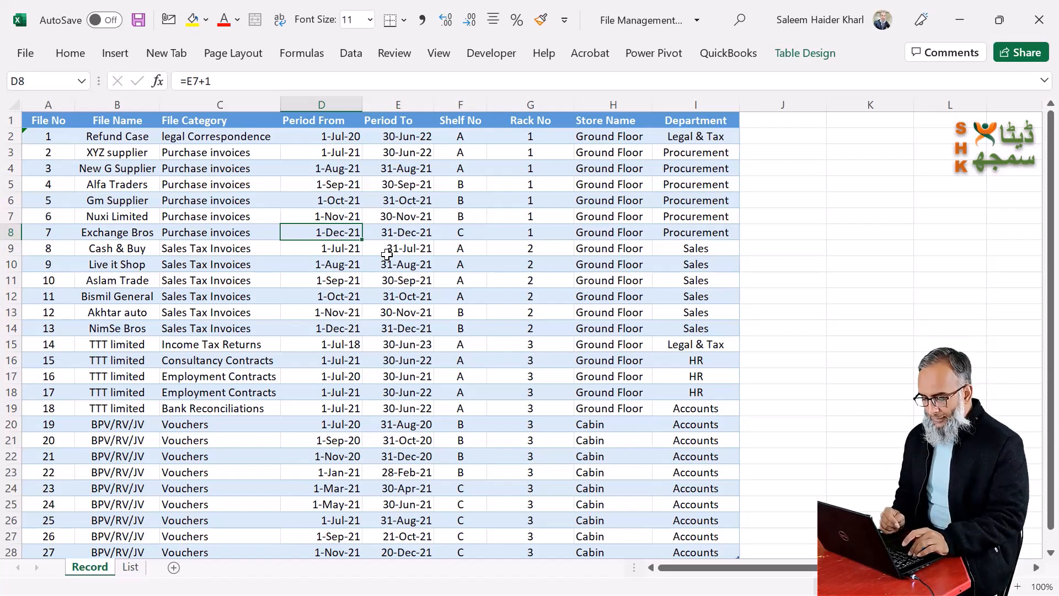
# Launch Word and create a new blank document
pyautogui.press('super')
pyautogui.write('wor')
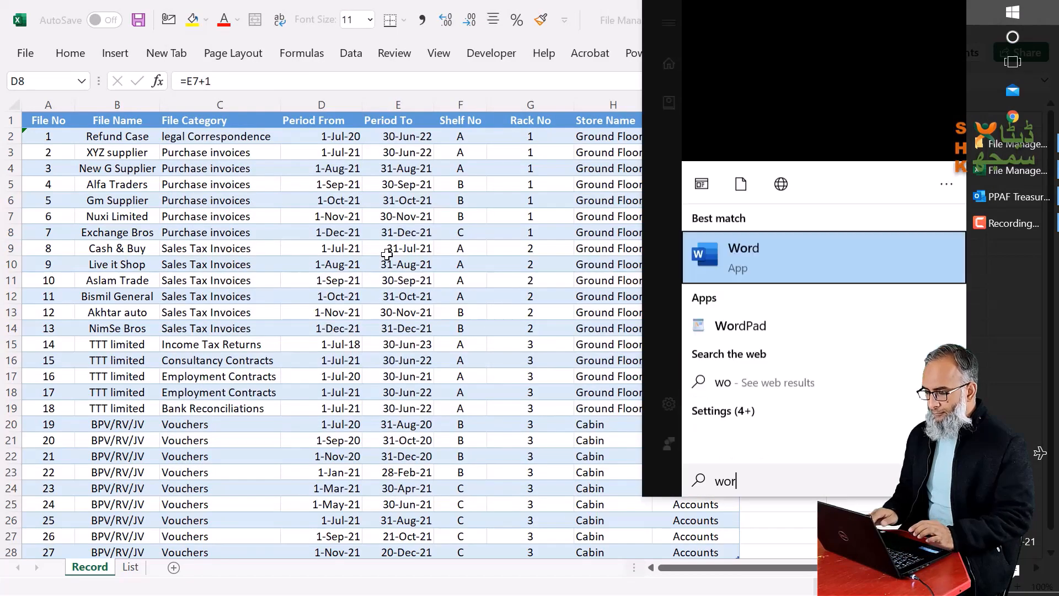
pyautogui.write('d')
pyautogui.press('Return')
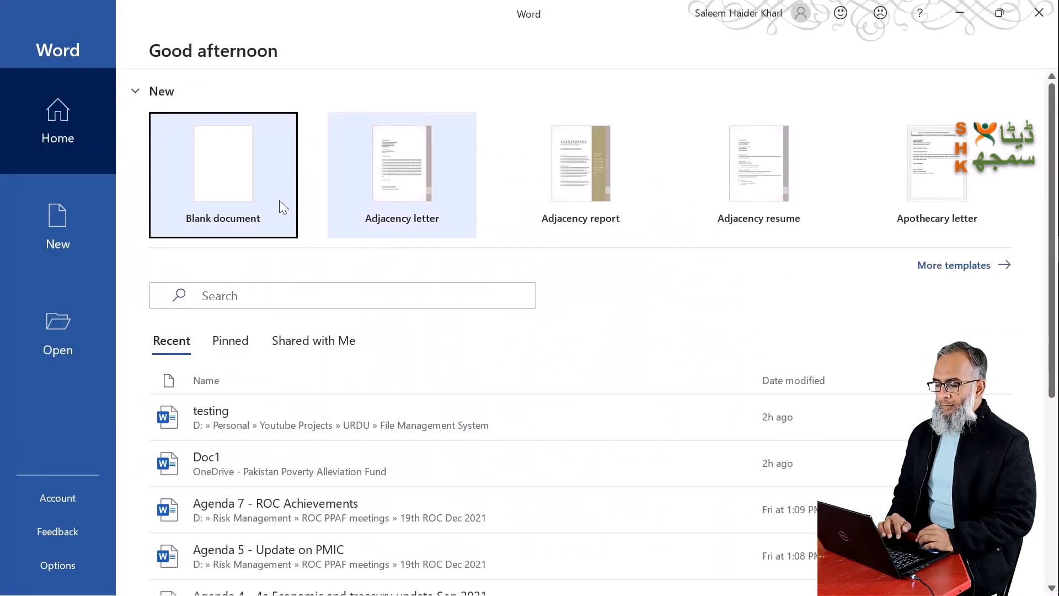
pyautogui.click(249, 185)
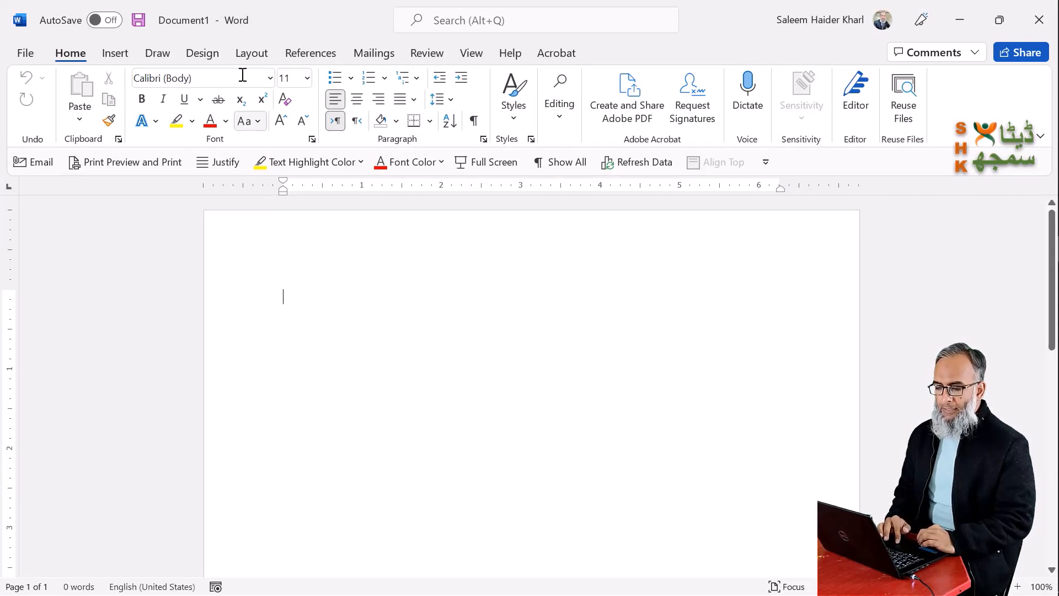
# Set the blank document's page orientation to landscape
pyautogui.click(265, 51)
pyautogui.click(83, 105)
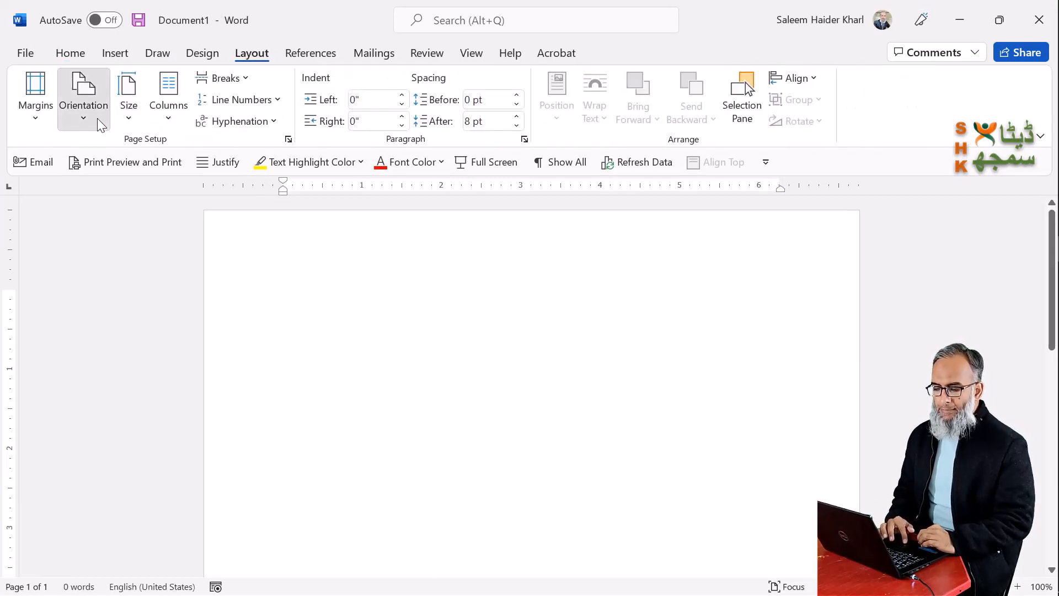
pyautogui.click(126, 197)
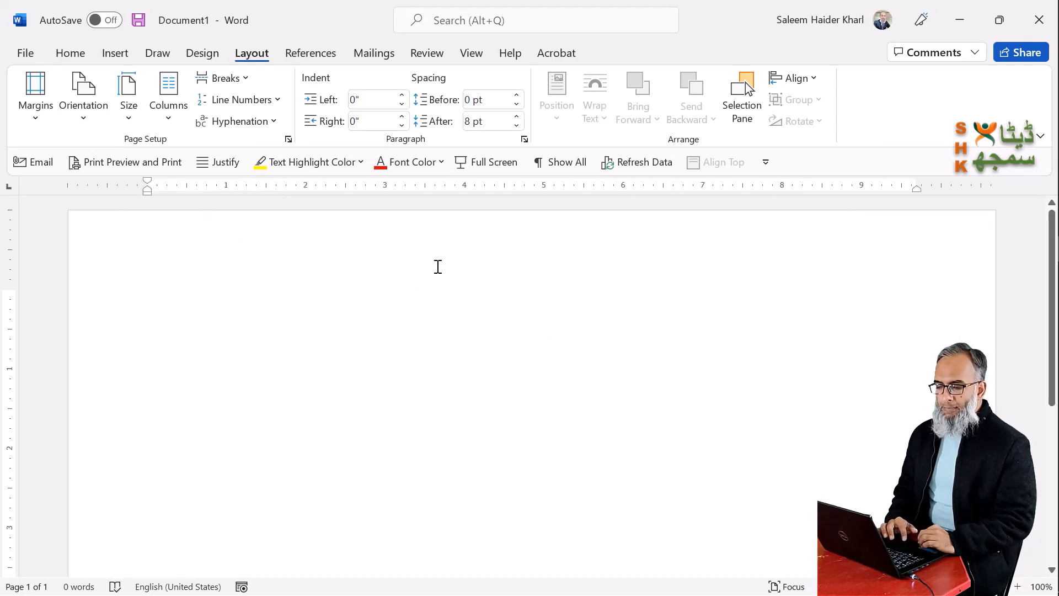
# Insert a table with four columns and two rows in the landscape page
pyautogui.click(125, 53)
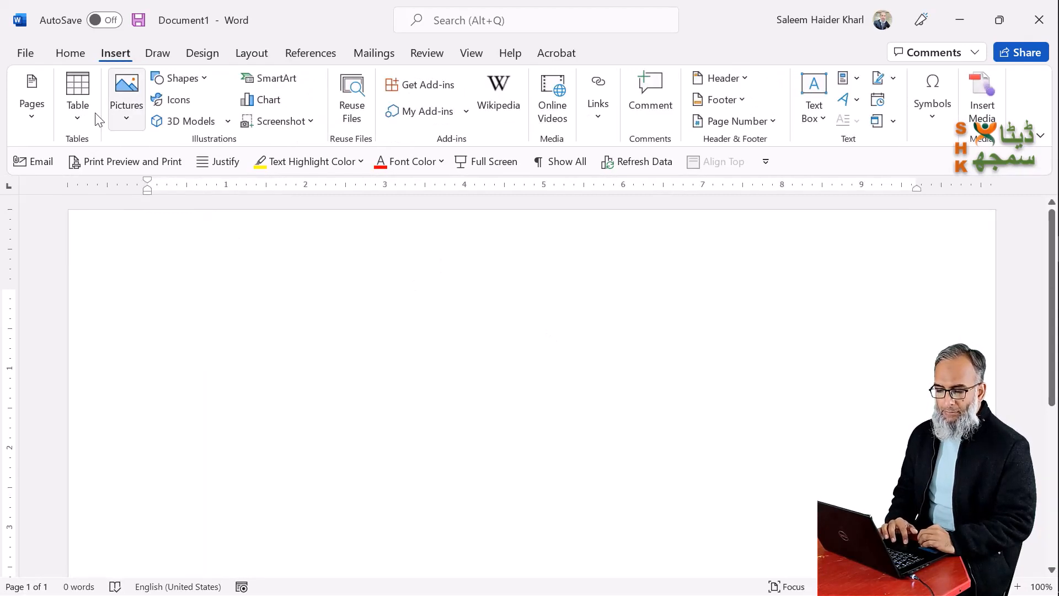
pyautogui.click(77, 96)
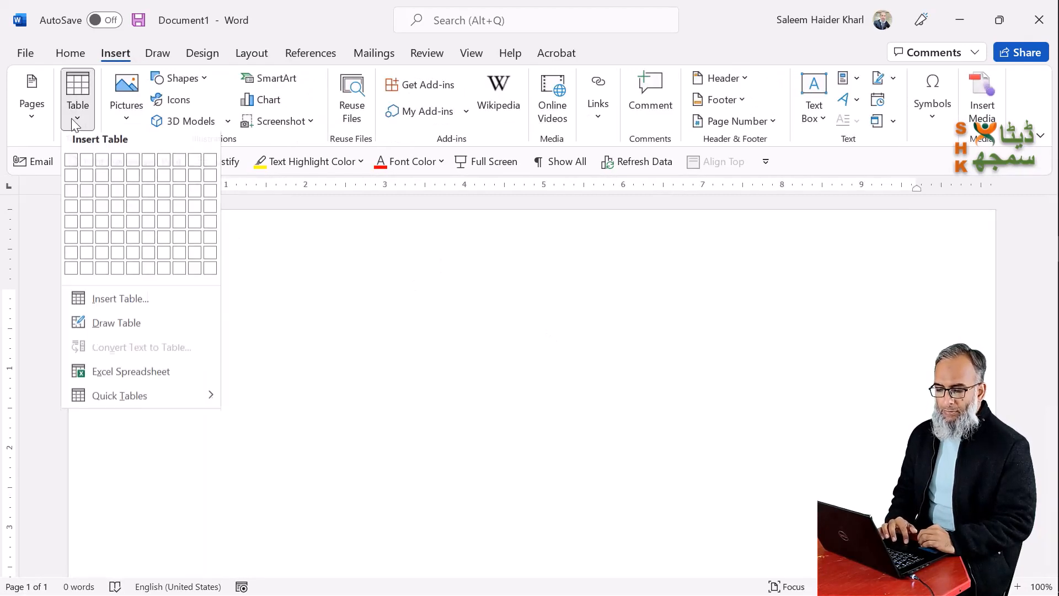
pyautogui.click(117, 179)
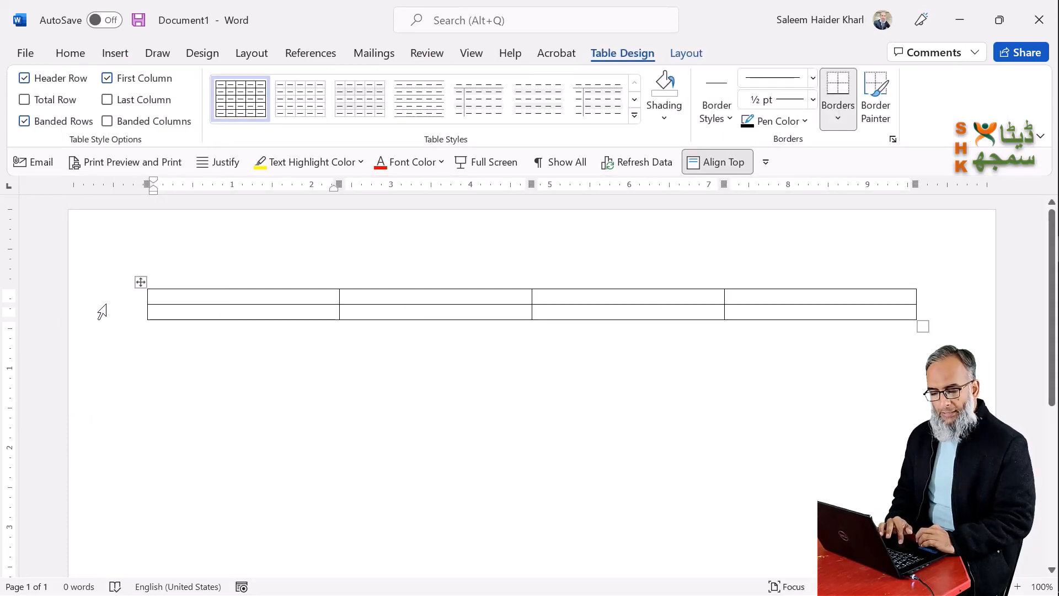
# Set both table rows to a specified height of 3 inches
pyautogui.moveTo(107, 310); pyautogui.dragTo(106, 315)
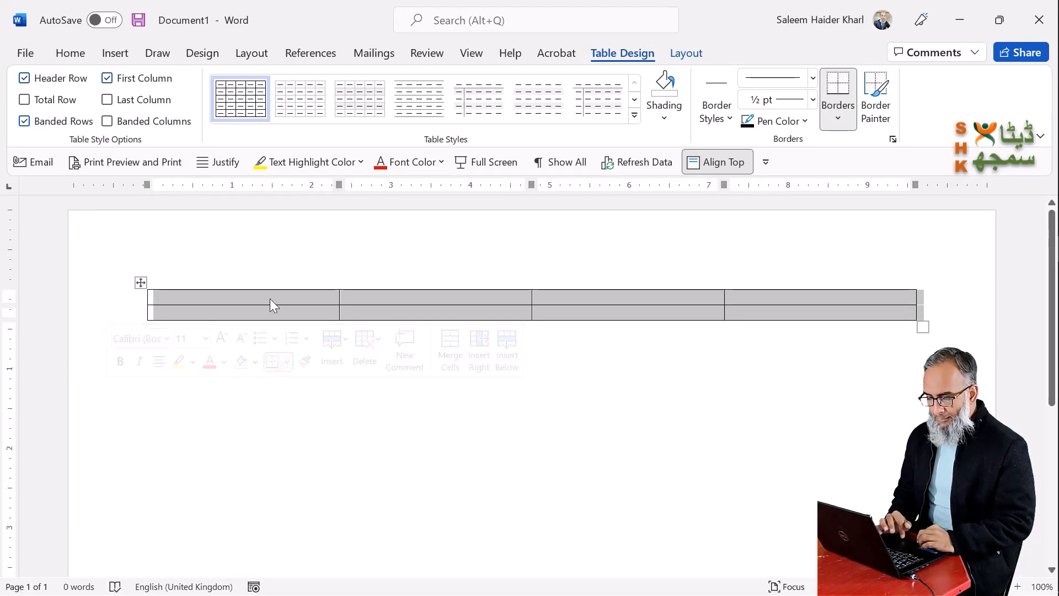
pyautogui.rightClick(291, 306)
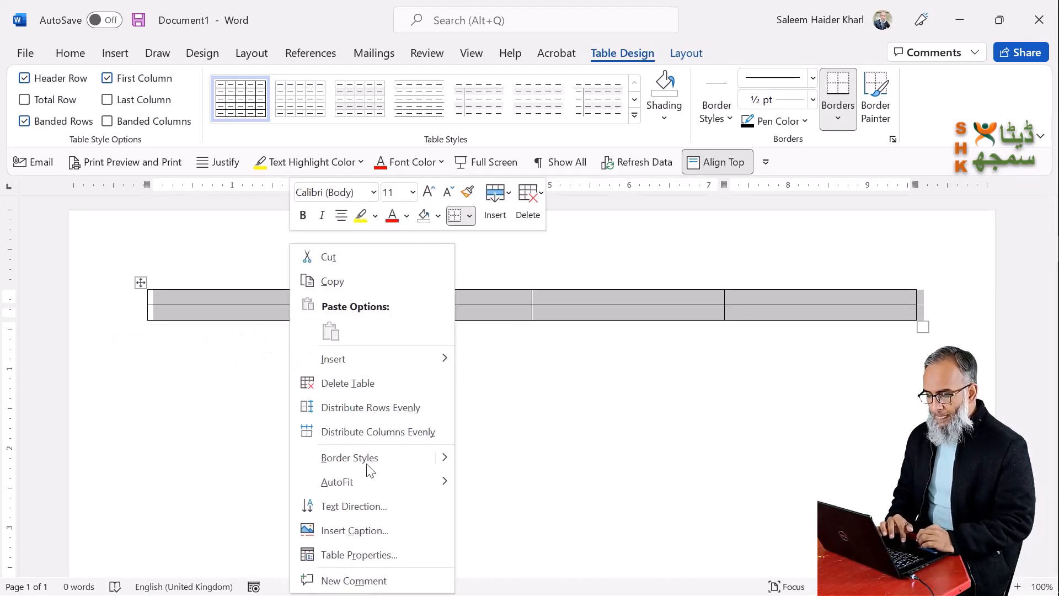
pyautogui.click(381, 554)
pyautogui.click(436, 134)
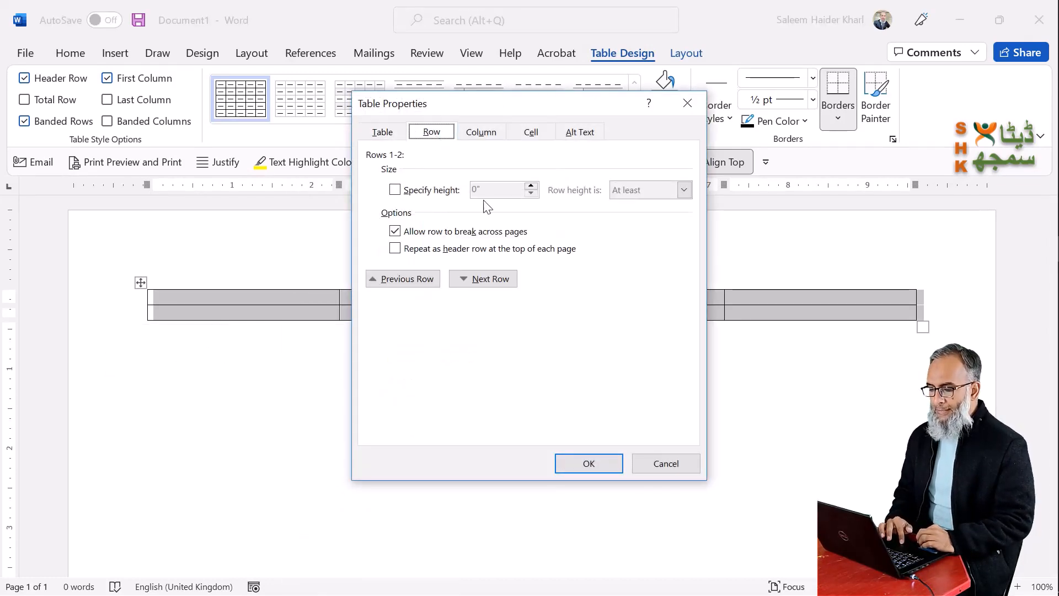
pyautogui.click(410, 198)
pyautogui.doubleClick(476, 189)
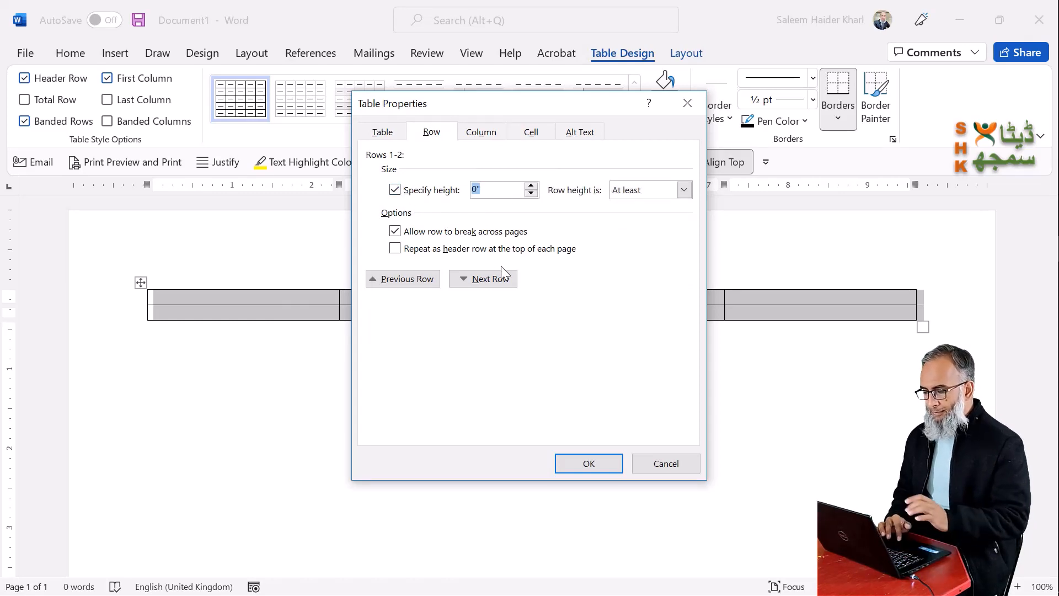
pyautogui.write('3')
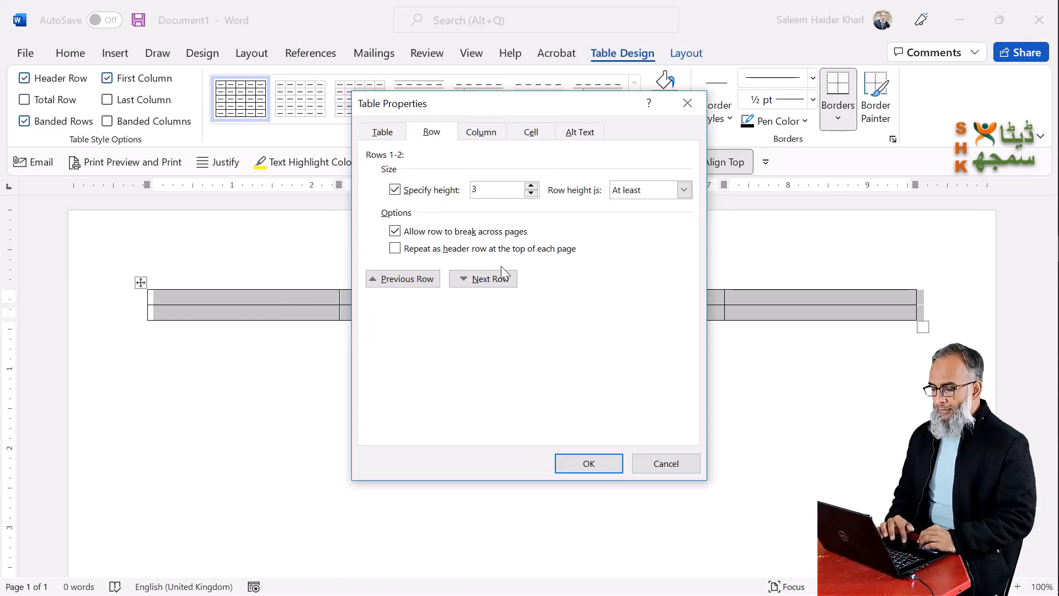
pyautogui.click(602, 464)
pyautogui.scroll(-5, 604, 464)
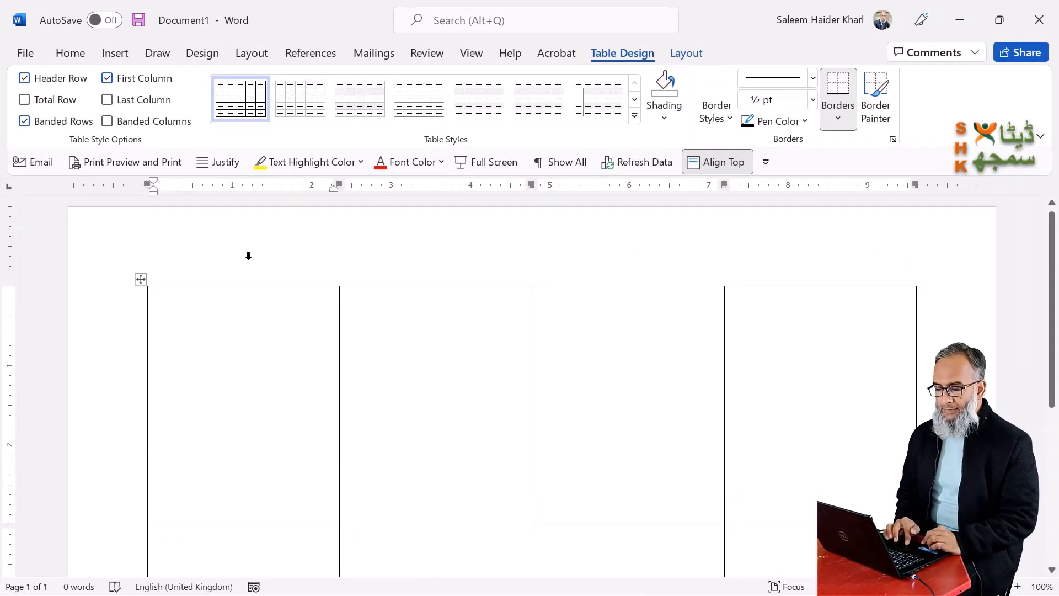
# Set up a Labels mail merge with the Microsoft 1/2 Letter product and undo the clearing of the table
pyautogui.click(368, 52)
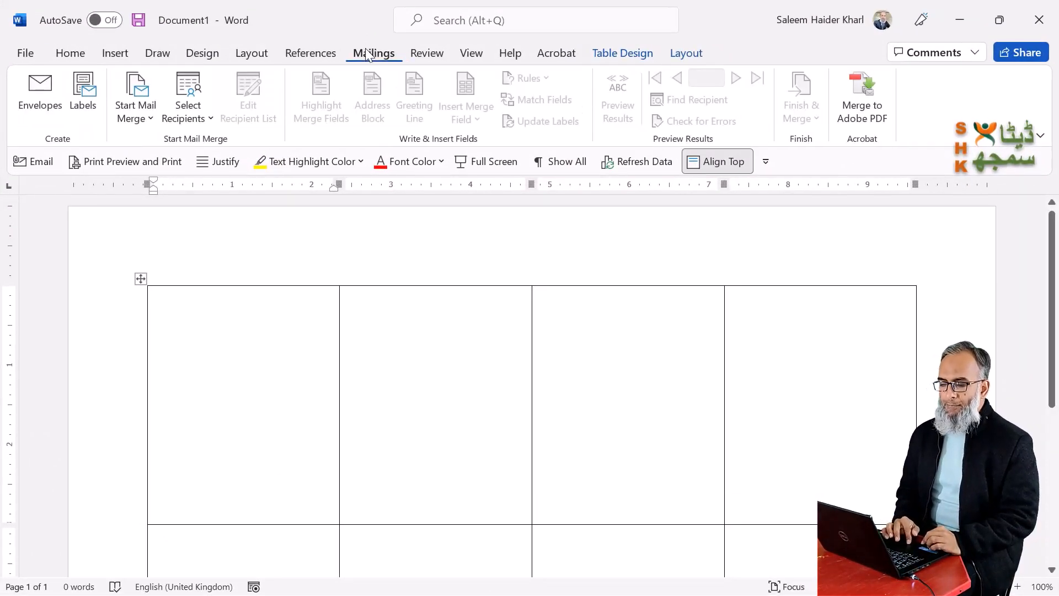
pyautogui.click(136, 118)
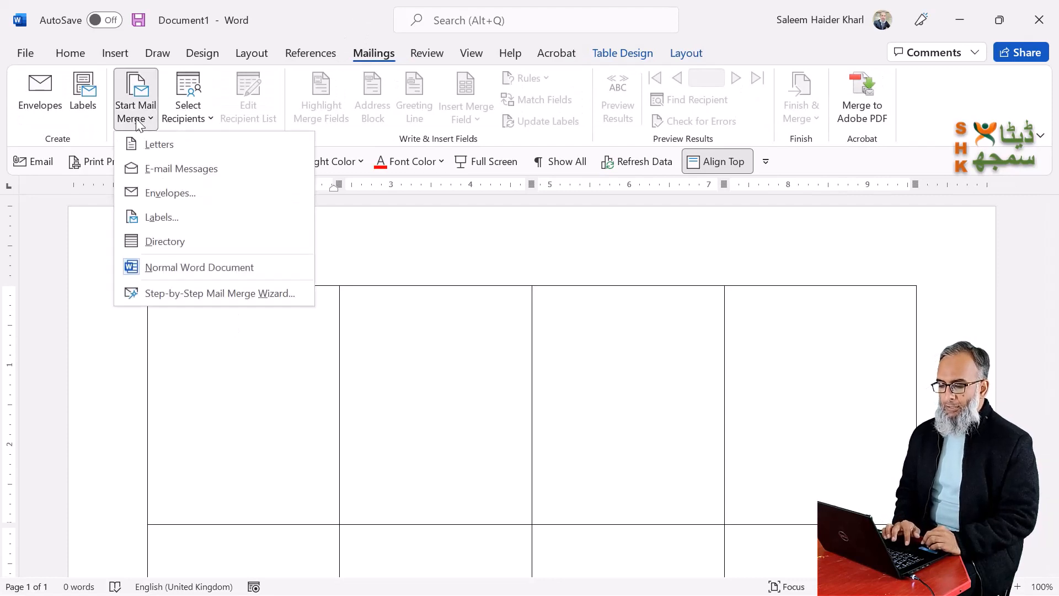
pyautogui.click(186, 212)
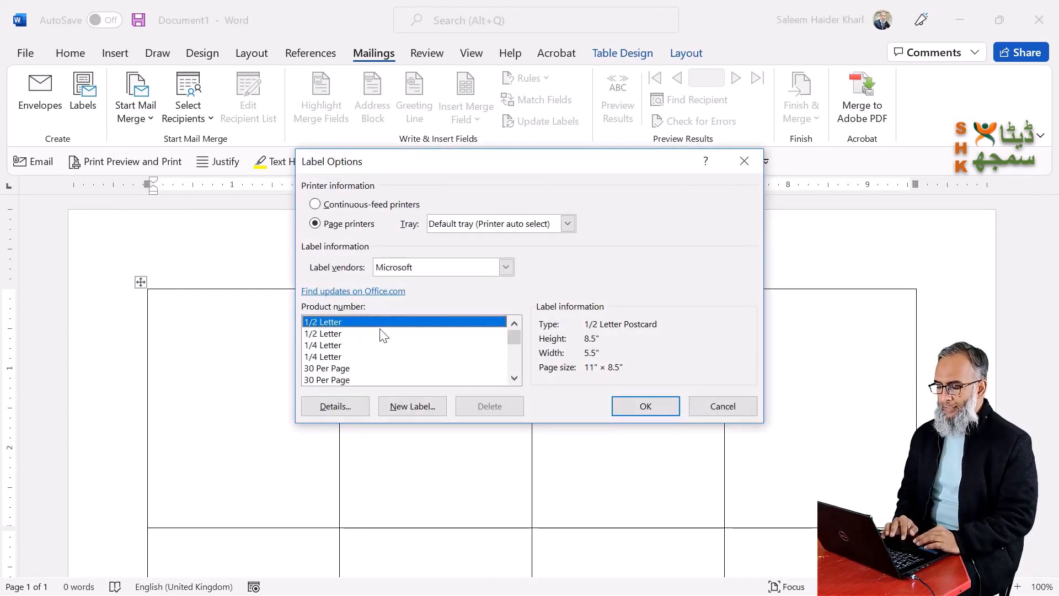
pyautogui.click(654, 407)
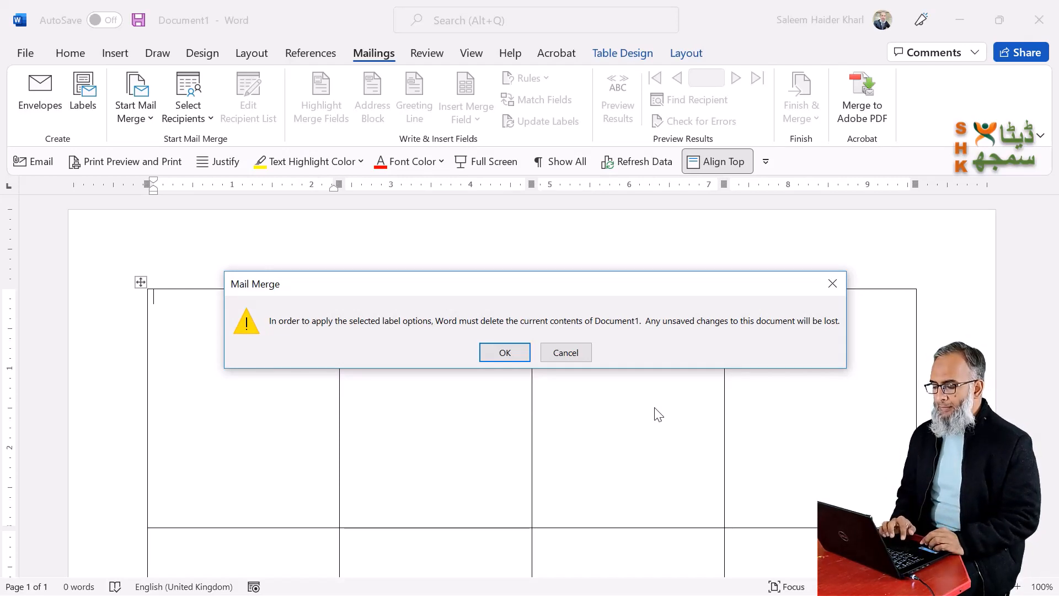
pyautogui.click(506, 353)
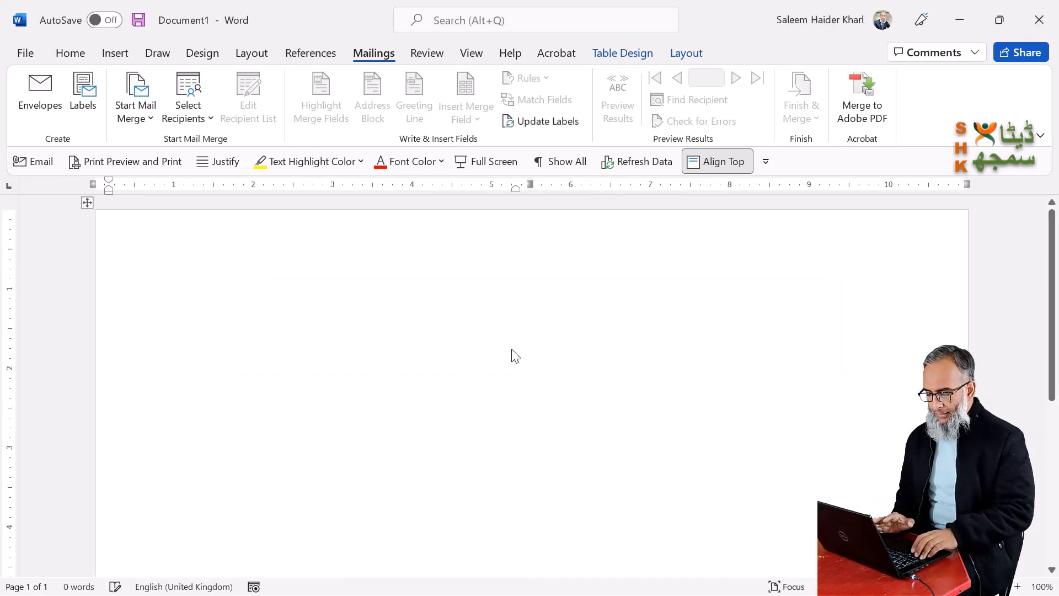
pyautogui.hotkey('ctrl', 'z')
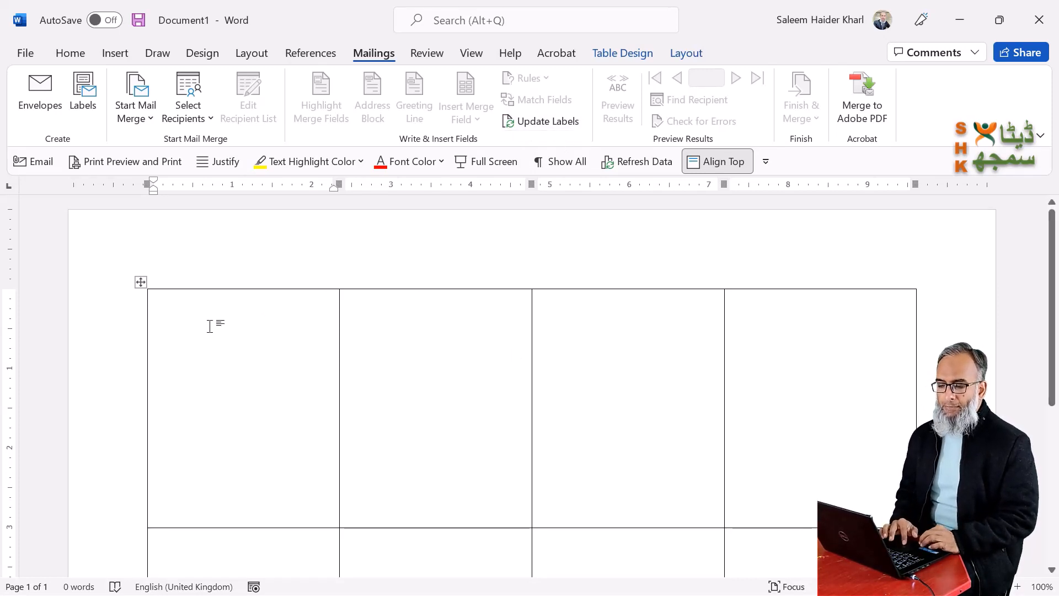
# Use the Record$ sheet of the File Management System Mail Merge workbook as the recipient list, with the first row as column headers
pyautogui.click(205, 117)
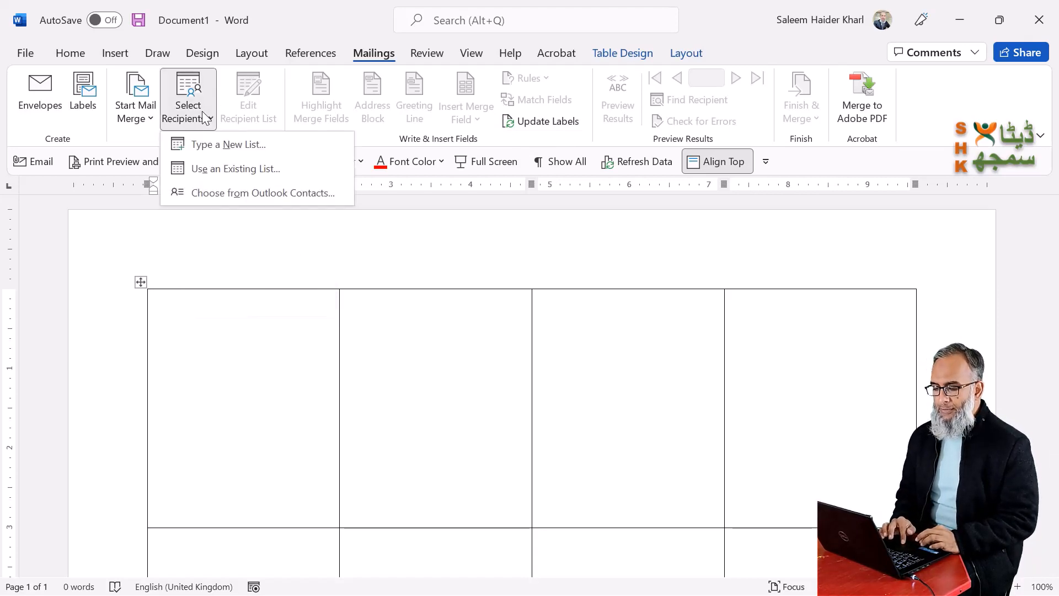
pyautogui.click(231, 169)
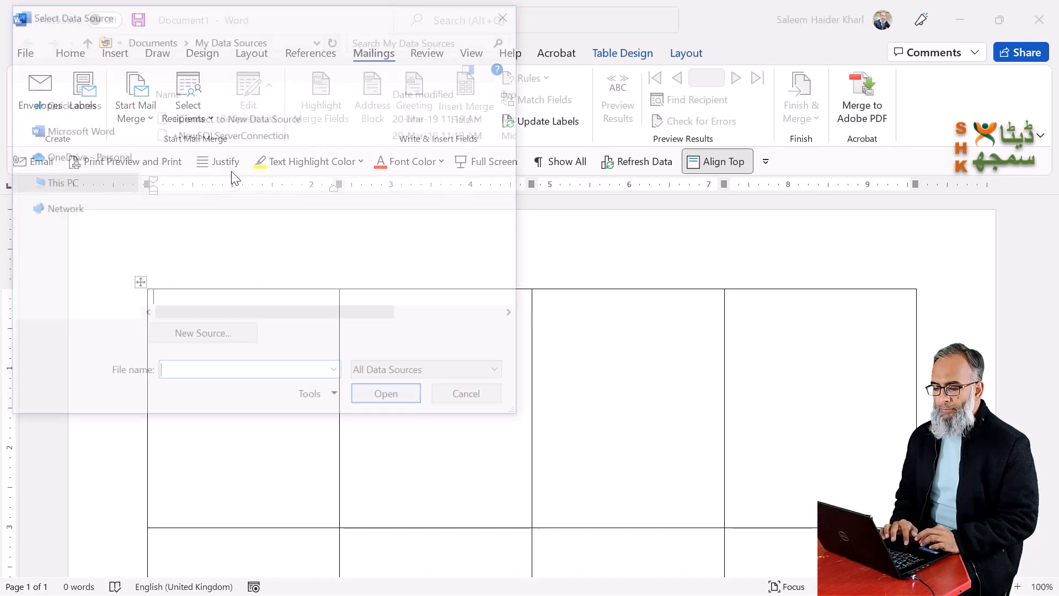
pyautogui.click(104, 276)
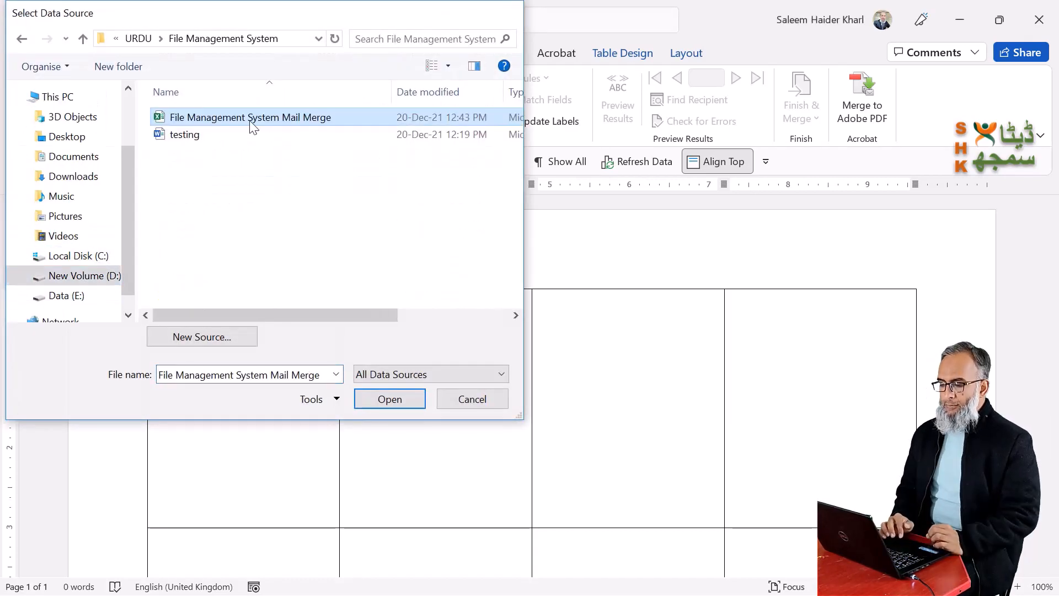
pyautogui.doubleClick(245, 108)
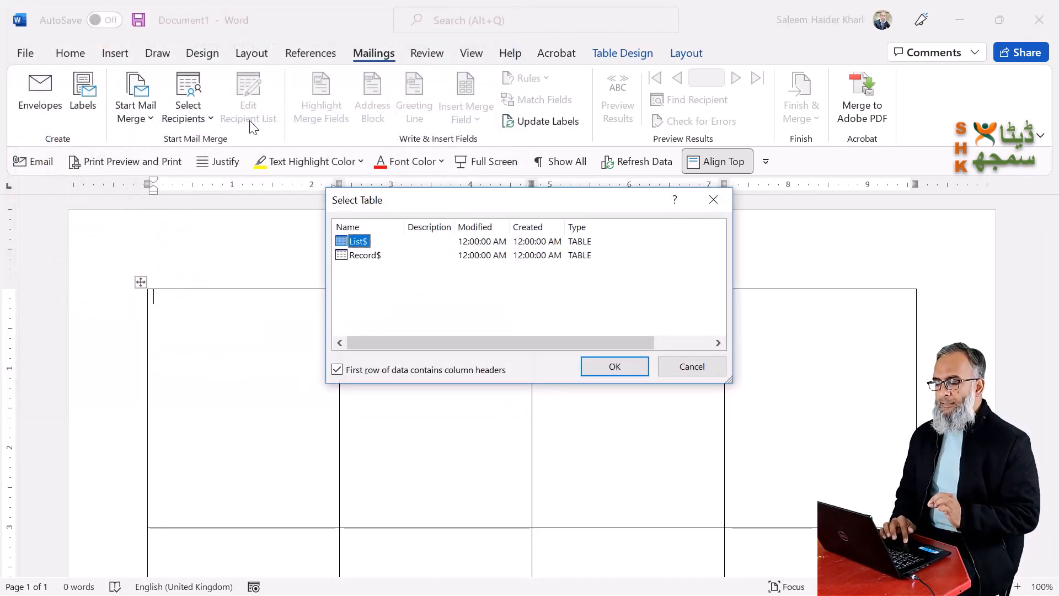
pyautogui.click(365, 256)
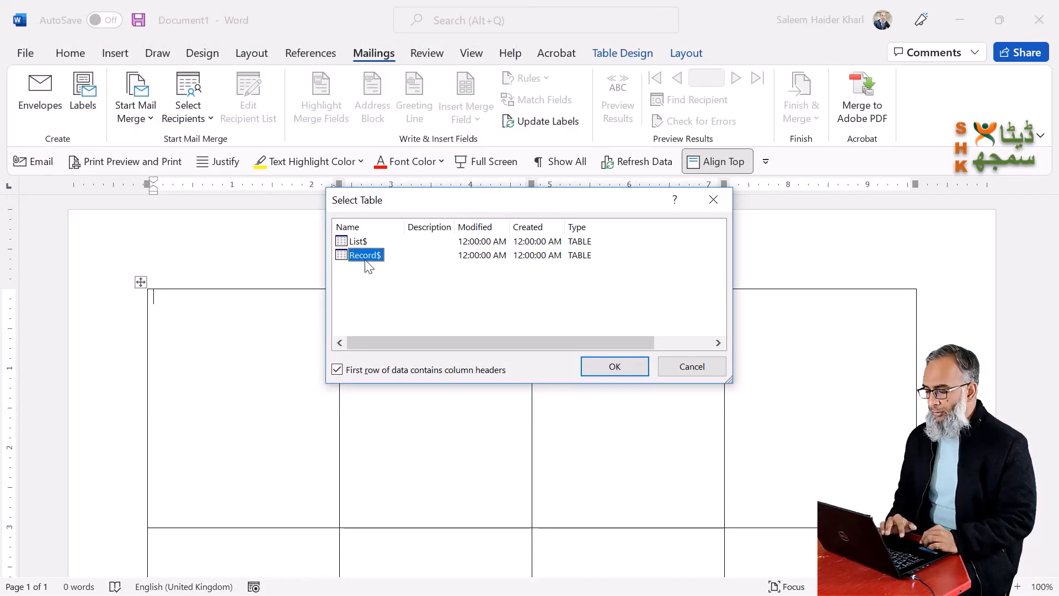
pyautogui.click(613, 367)
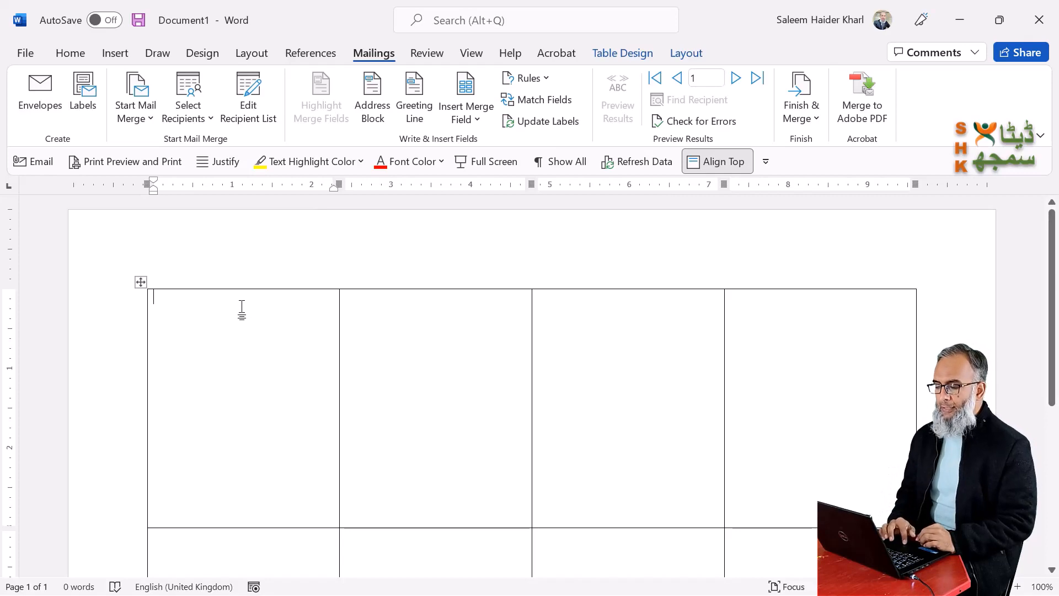
# Insert the File_No, File_Name and File_Category merge fields on separate lines in the table's first cell
pyautogui.click(477, 119)
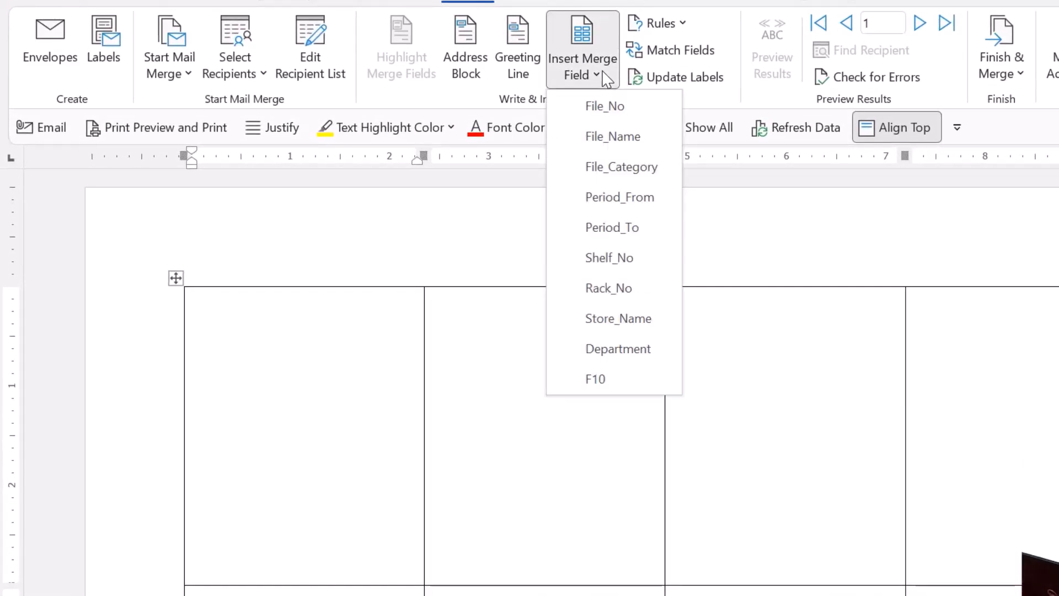
pyautogui.click(619, 106)
pyautogui.press('Return')
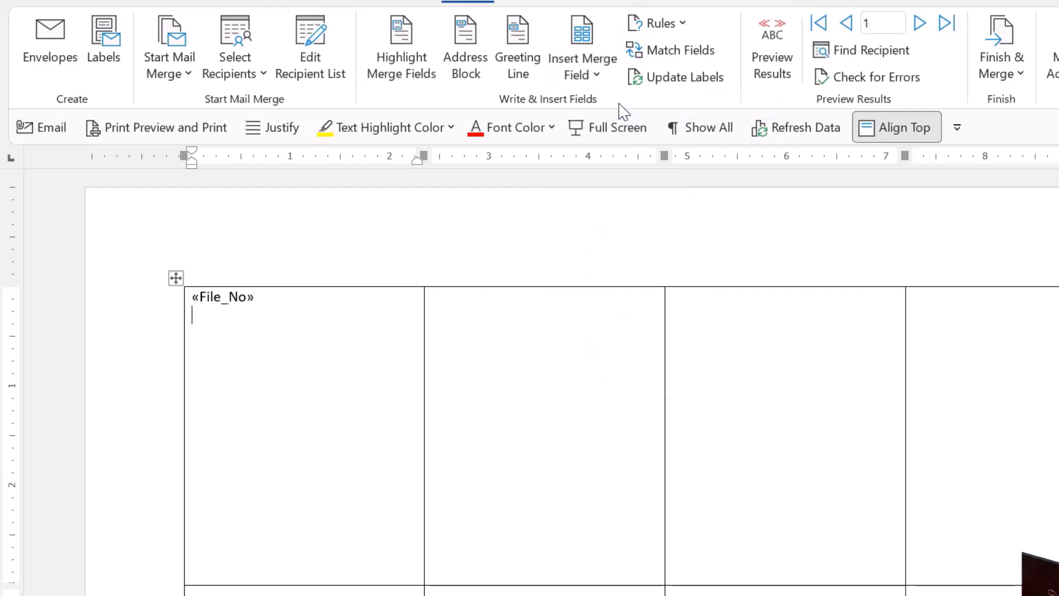
pyautogui.click(593, 72)
pyautogui.click(610, 138)
pyautogui.press('Return')
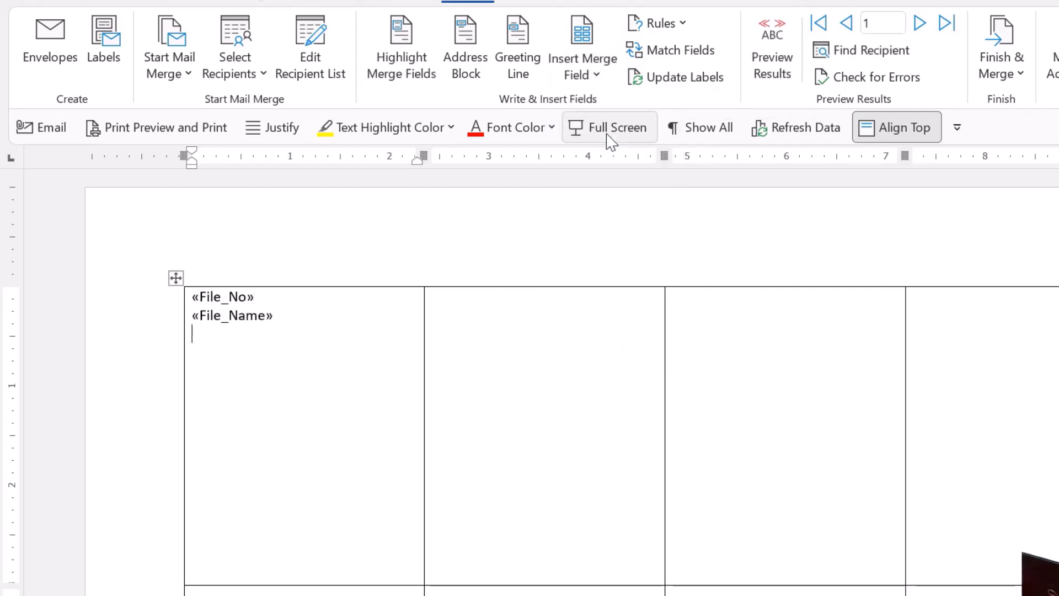
pyautogui.click(594, 75)
pyautogui.click(613, 168)
pyautogui.press('Return')
# Add the Period_From and Period_To merge fields on separate lines below File_Category
pyautogui.click(594, 74)
pyautogui.click(617, 206)
pyautogui.press('Return')
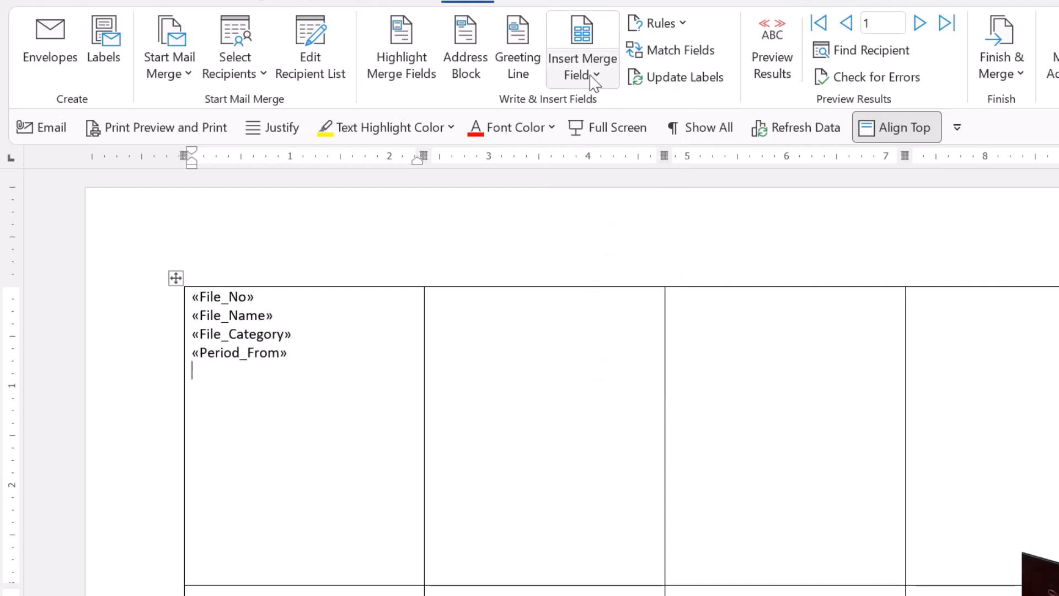
pyautogui.click(593, 82)
pyautogui.click(619, 227)
pyautogui.press('Return')
# Add the Shelf_No, Rack_No, Store_Name and Department merge fields on separate lines below Period_To
pyautogui.click(598, 77)
pyautogui.click(613, 255)
pyautogui.press('Return')
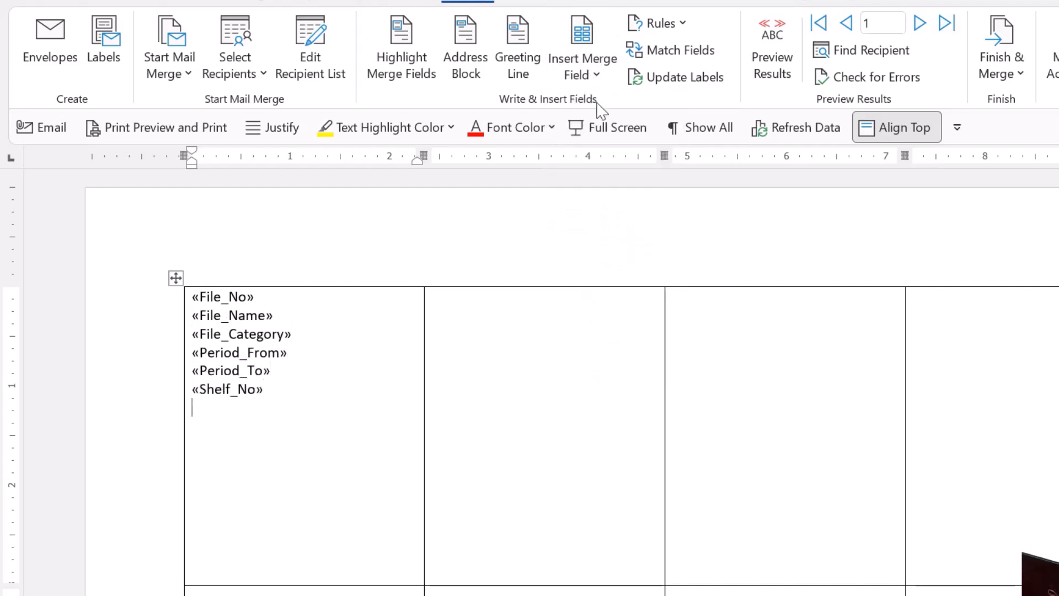
pyautogui.click(594, 74)
pyautogui.click(603, 286)
pyautogui.press('Return')
pyautogui.click(596, 74)
pyautogui.click(603, 317)
pyautogui.press('Return')
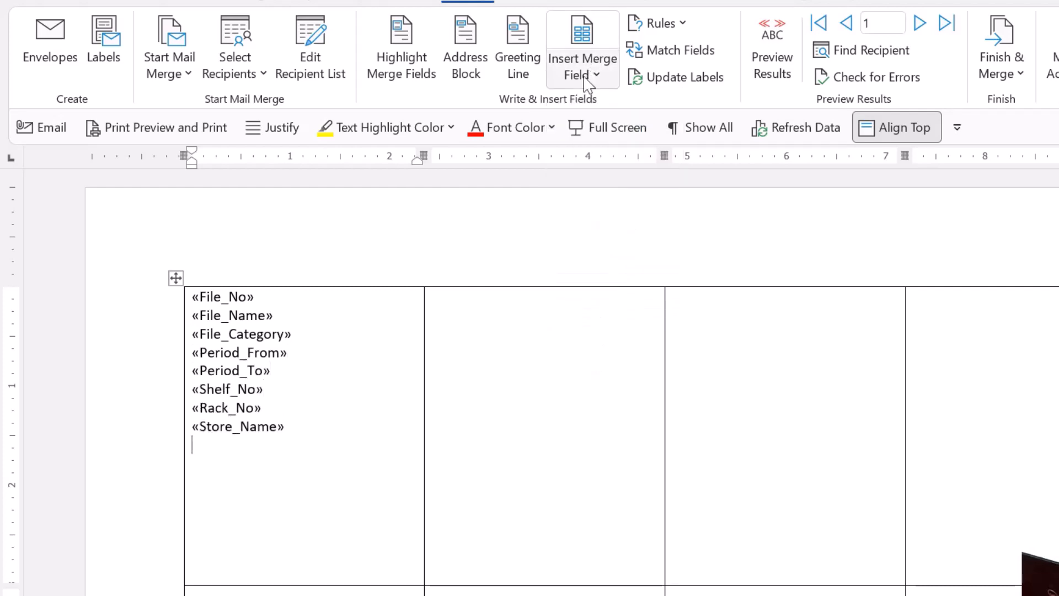
pyautogui.click(589, 82)
pyautogui.click(638, 349)
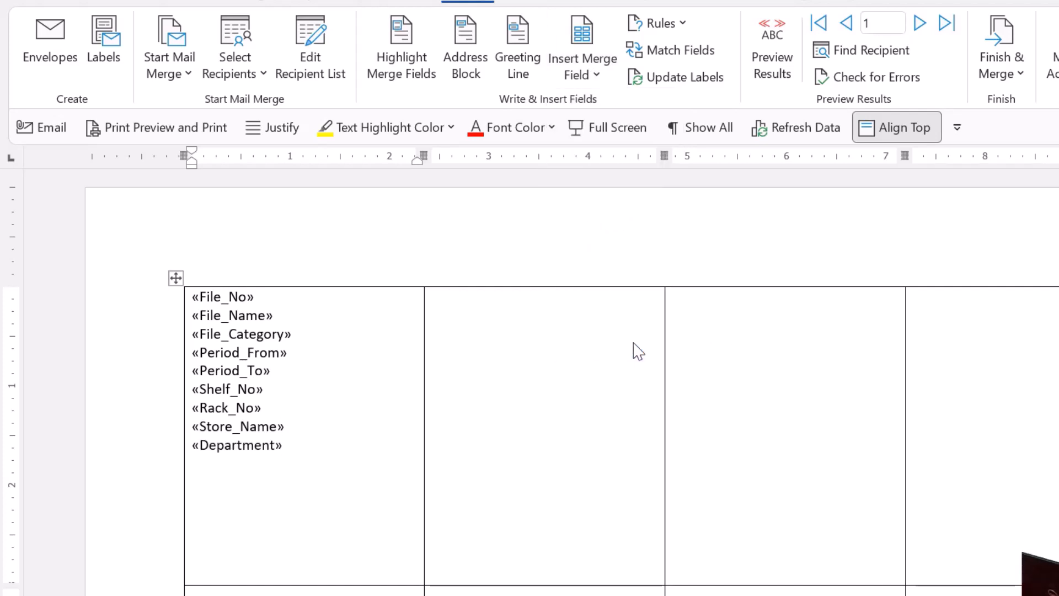
# Insert a blank line above the File_Name field and another below the File_Category field
pyautogui.click(295, 319)
pyautogui.press('Return')
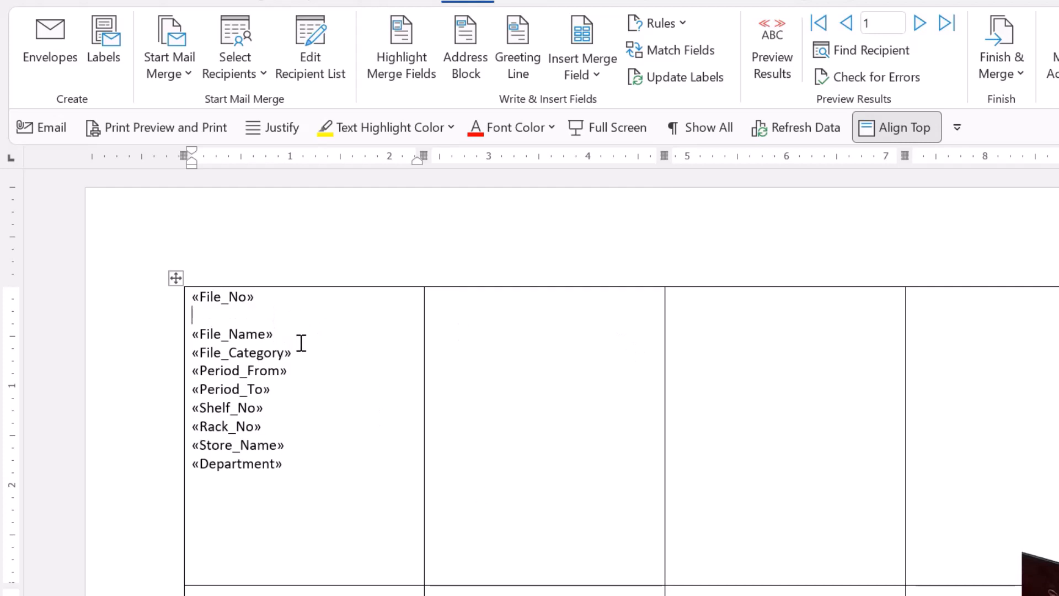
pyautogui.click(310, 368)
pyautogui.press('Up')
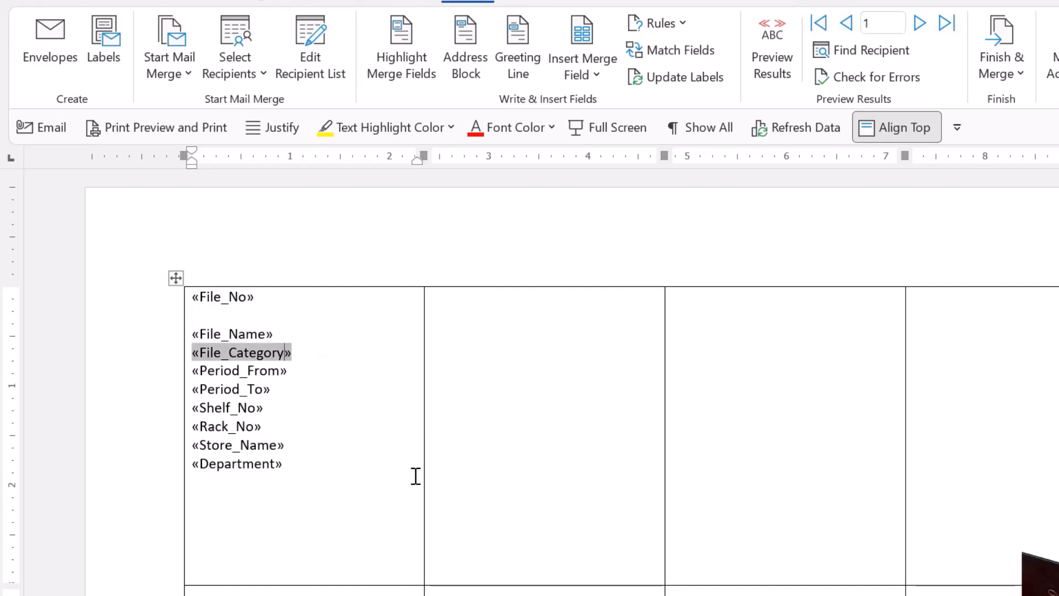
pyautogui.press('End')
pyautogui.press('Return')
# Label the period fields by adding "From: " before Period_From and "To: " before Period_To
pyautogui.press('Down')
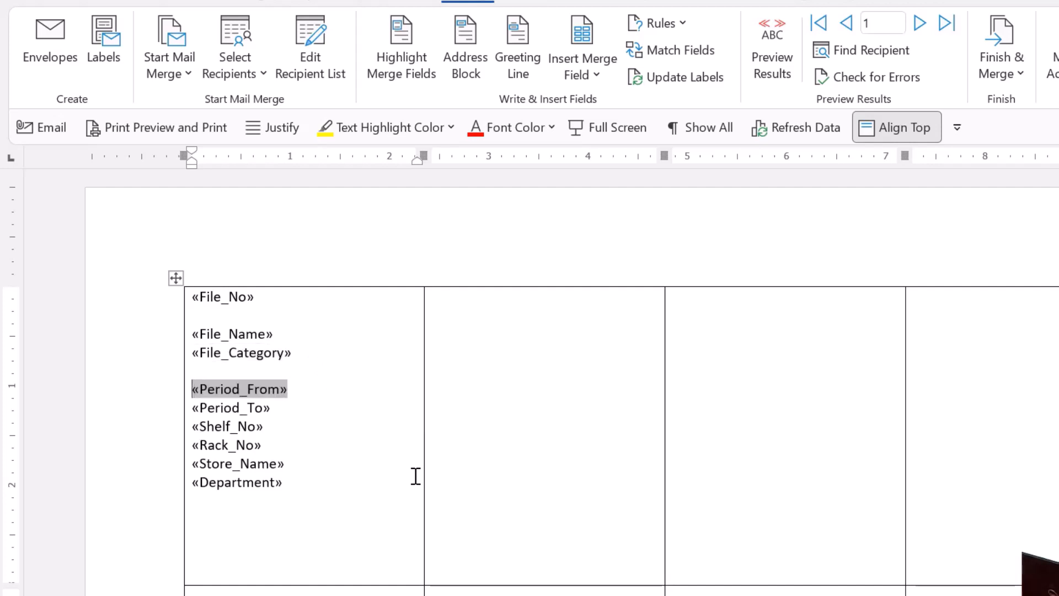
pyautogui.write('From:')
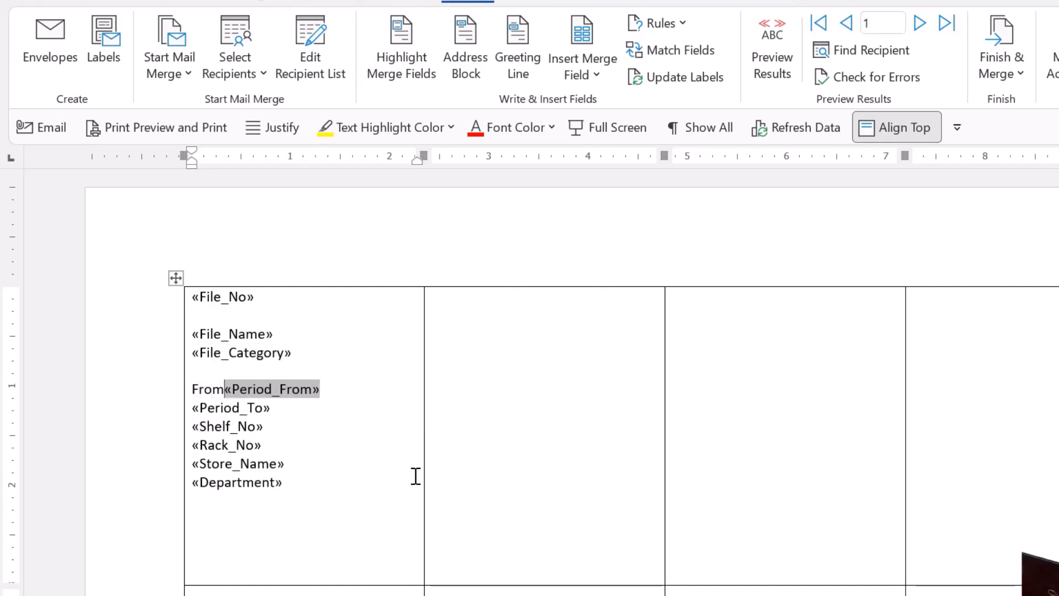
pyautogui.press('Down')
pyautogui.press('Home')
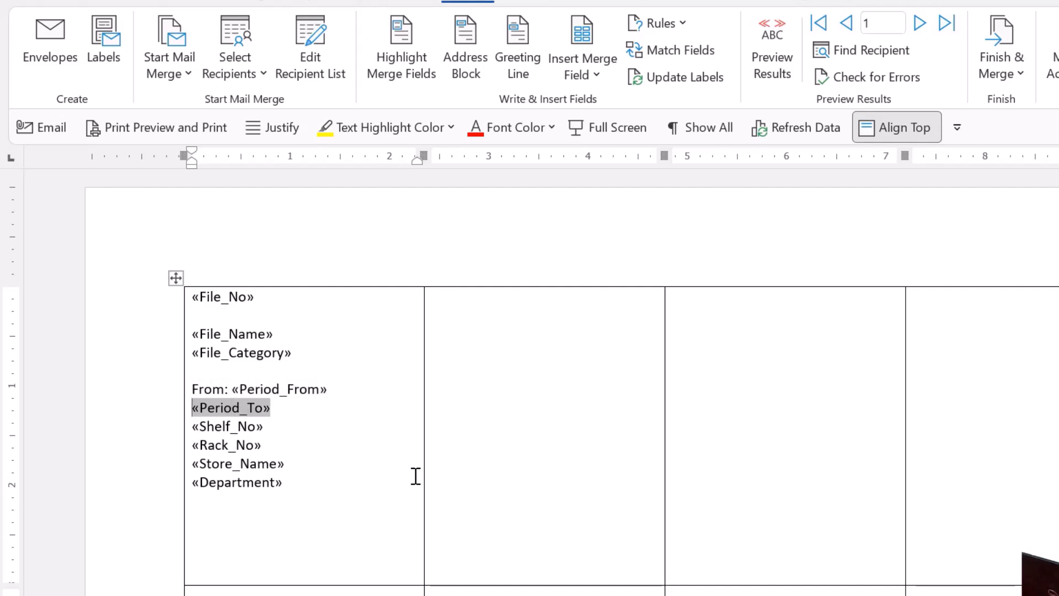
pyautogui.write('To:')
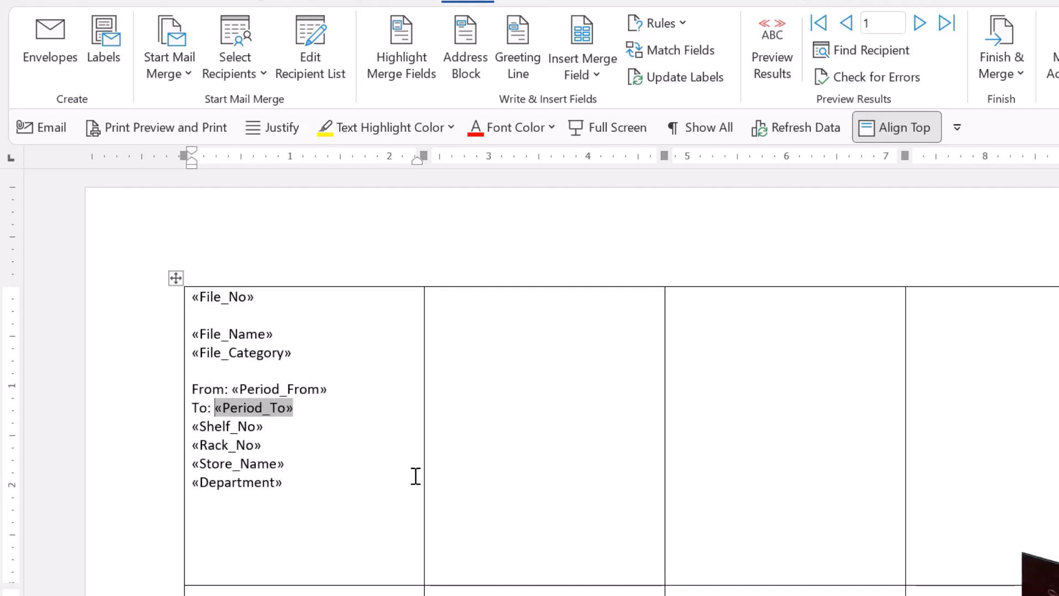
# Insert a blank line above Shelf_No and join Rack_No to the same line, separated by a slash
pyautogui.press('Down')
pyautogui.press('Left')
pyautogui.press('Left')
pyautogui.press('Left')
pyautogui.press('Left')
pyautogui.press('Right')
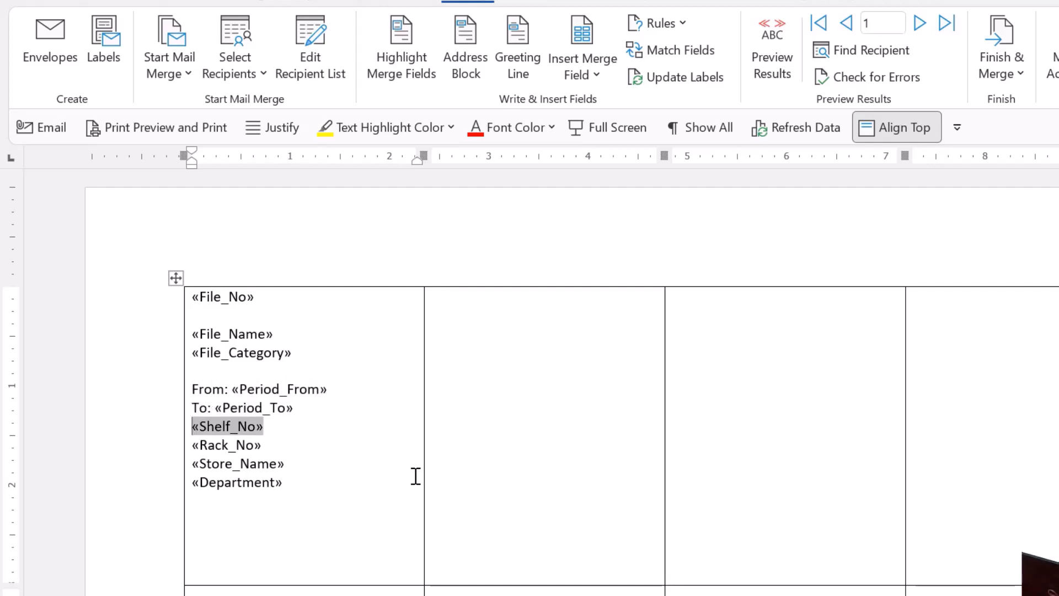
pyautogui.press('Return')
pyautogui.press('Down')
pyautogui.press('BackSpace')
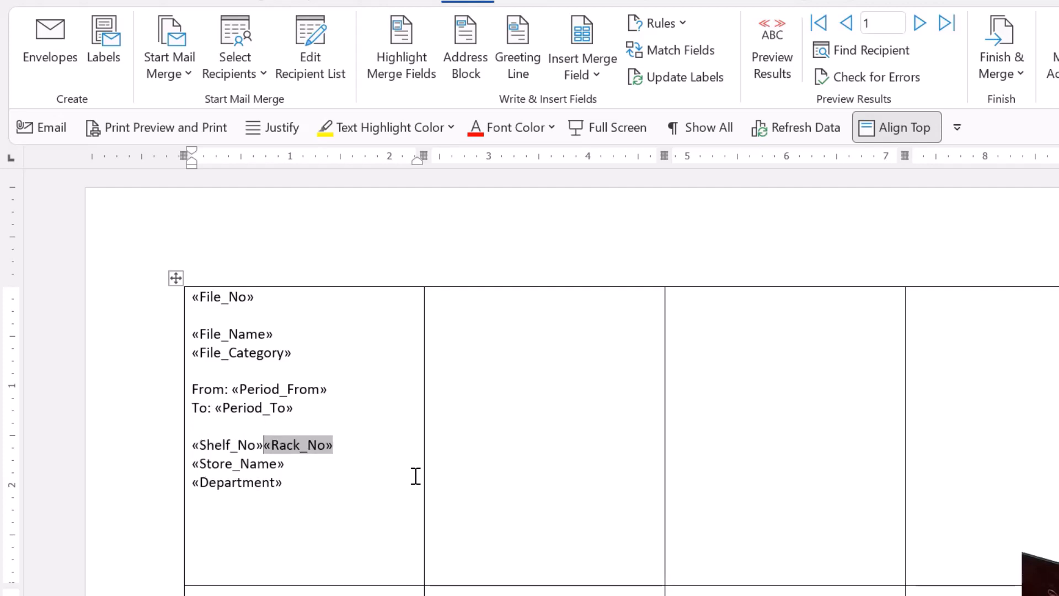
pyautogui.write('/')
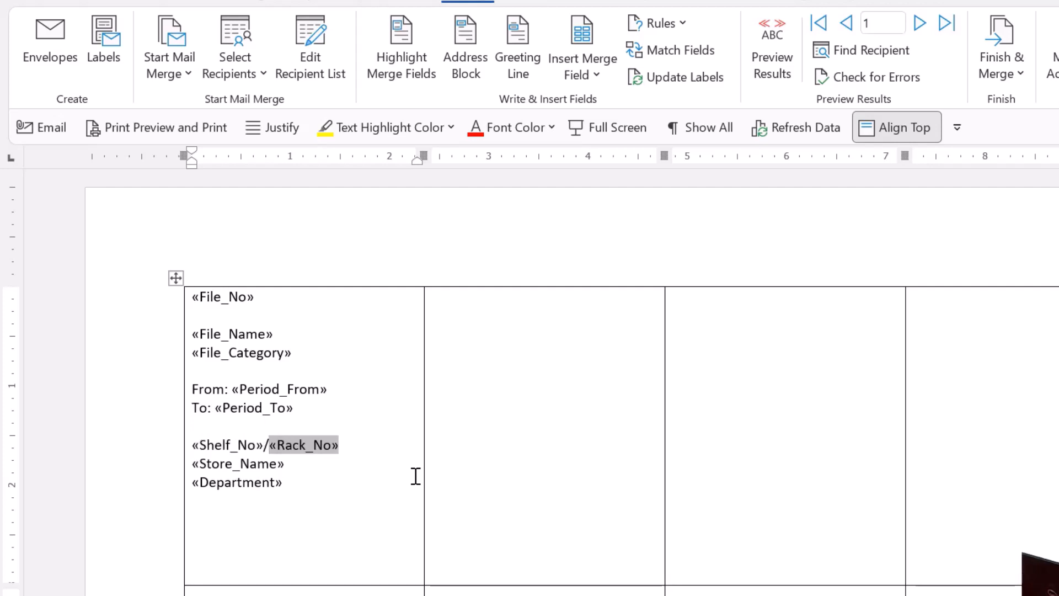
pyautogui.press('Down')
pyautogui.press('End')
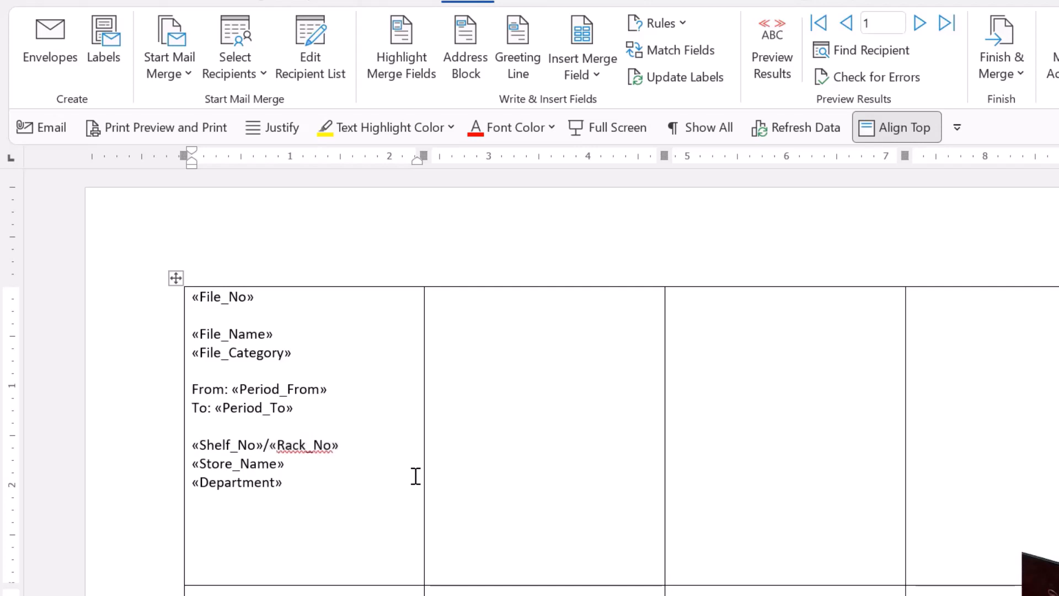
# Insert a blank line between the Store_Name and Department fields in the first label
pyautogui.press('Return')
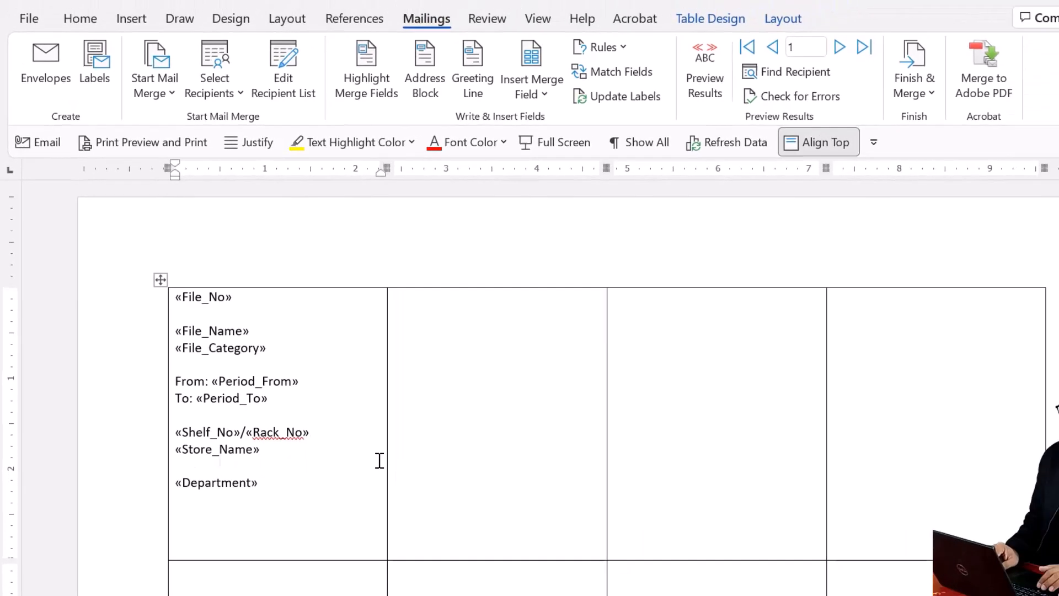
pyautogui.press('Down')
pyautogui.press('Down')
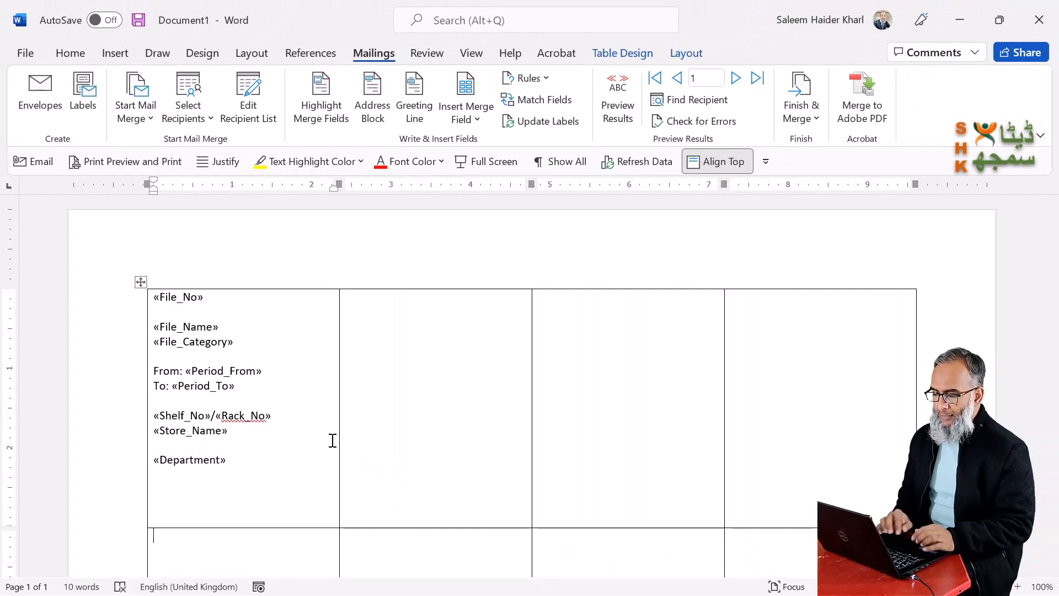
pyautogui.press('Up')
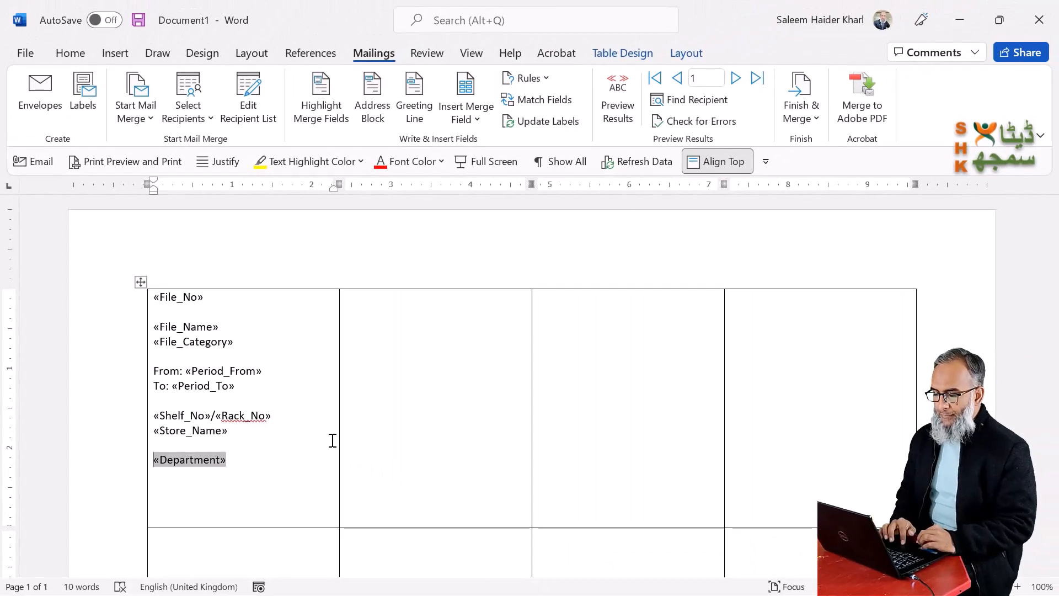
# Set the font size of the whole label table to 14
pyautogui.moveTo(210, 281); pyautogui.dragTo(747, 268)
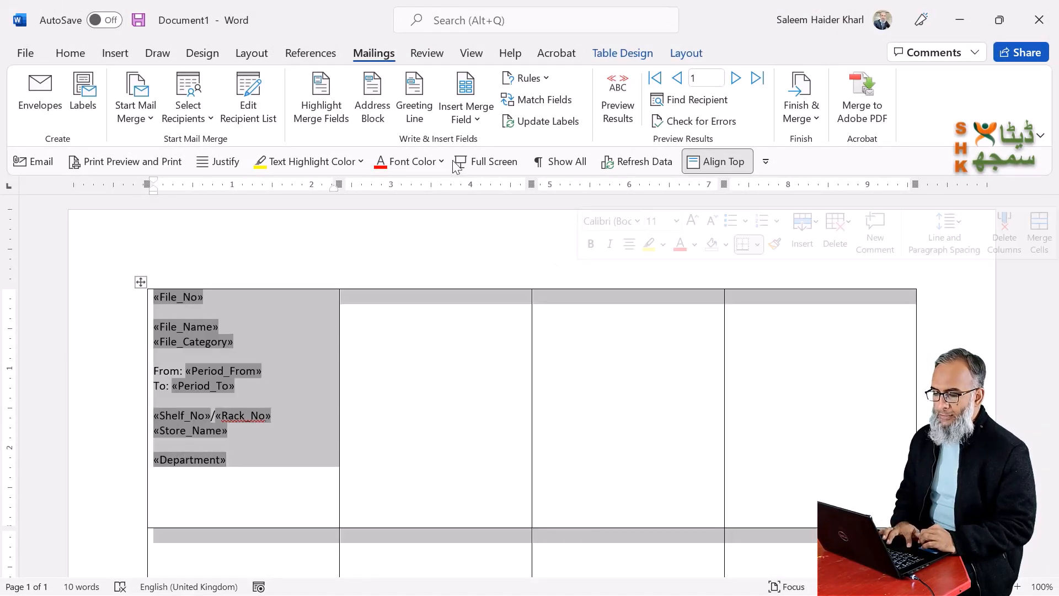
pyautogui.click(70, 53)
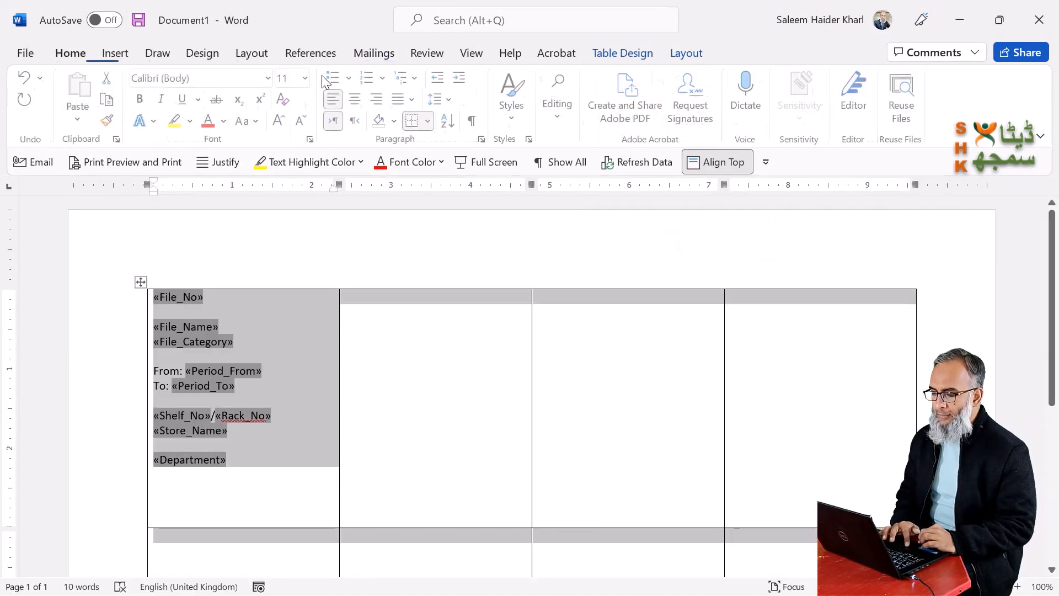
pyautogui.click(288, 78)
pyautogui.write('14')
pyautogui.press('Return')
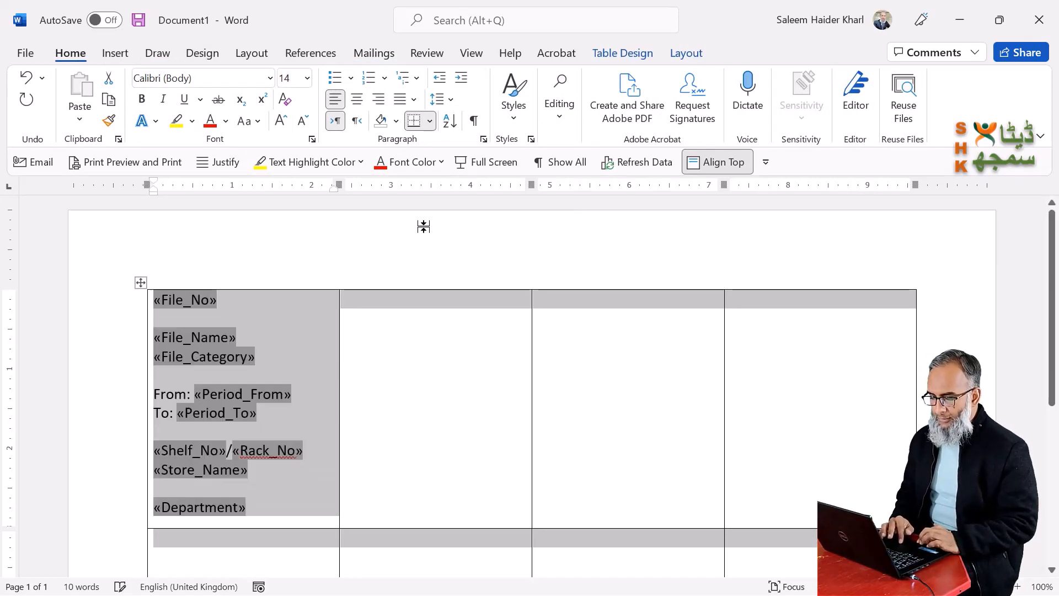
pyautogui.click(276, 351)
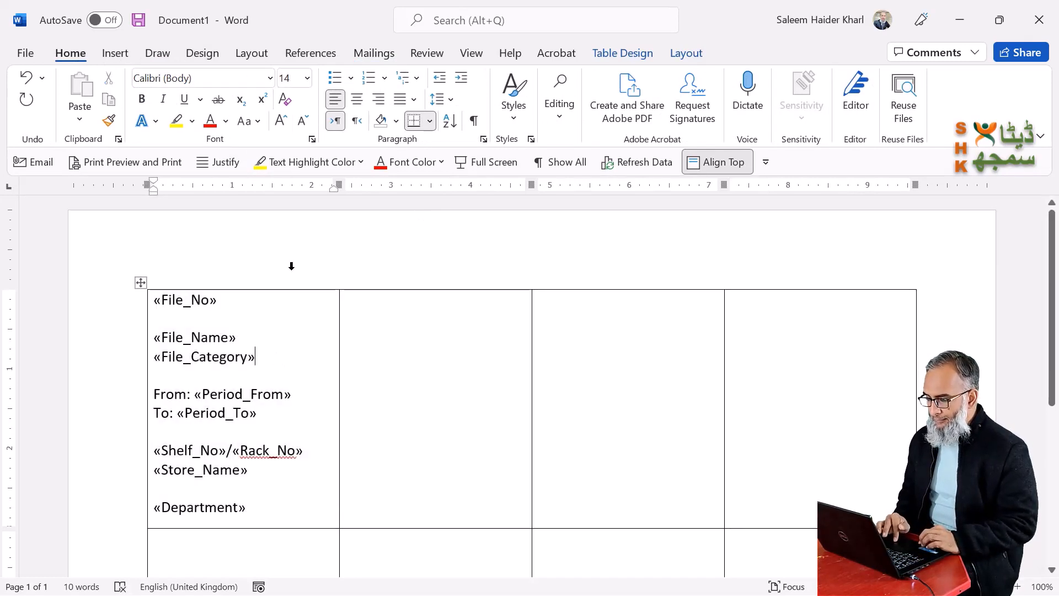
# Centre the text horizontally in all cells of the label table
pyautogui.moveTo(290, 276); pyautogui.dragTo(745, 254)
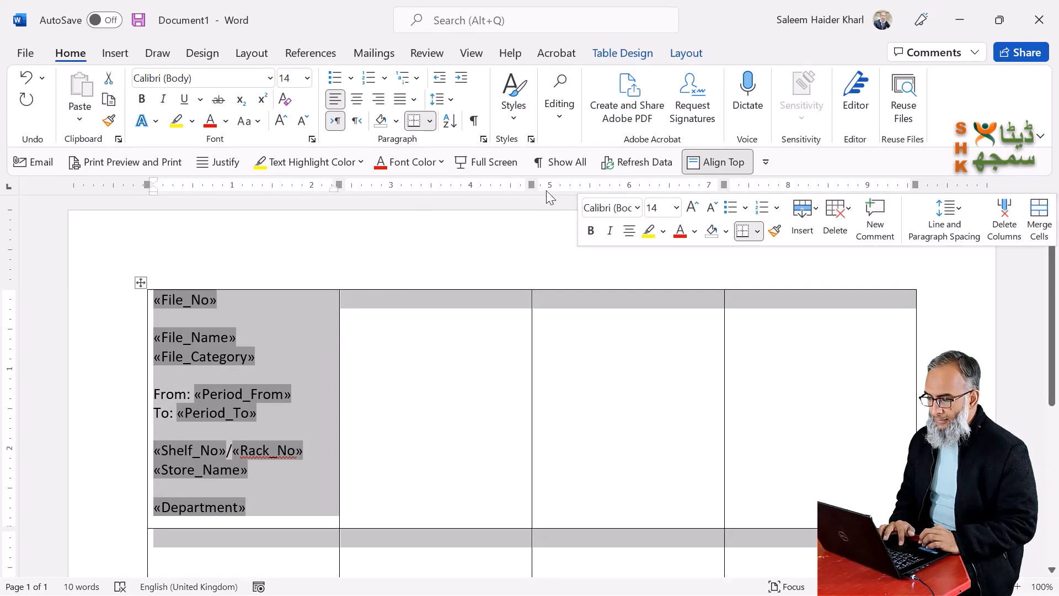
pyautogui.click(357, 100)
pyautogui.click(266, 392)
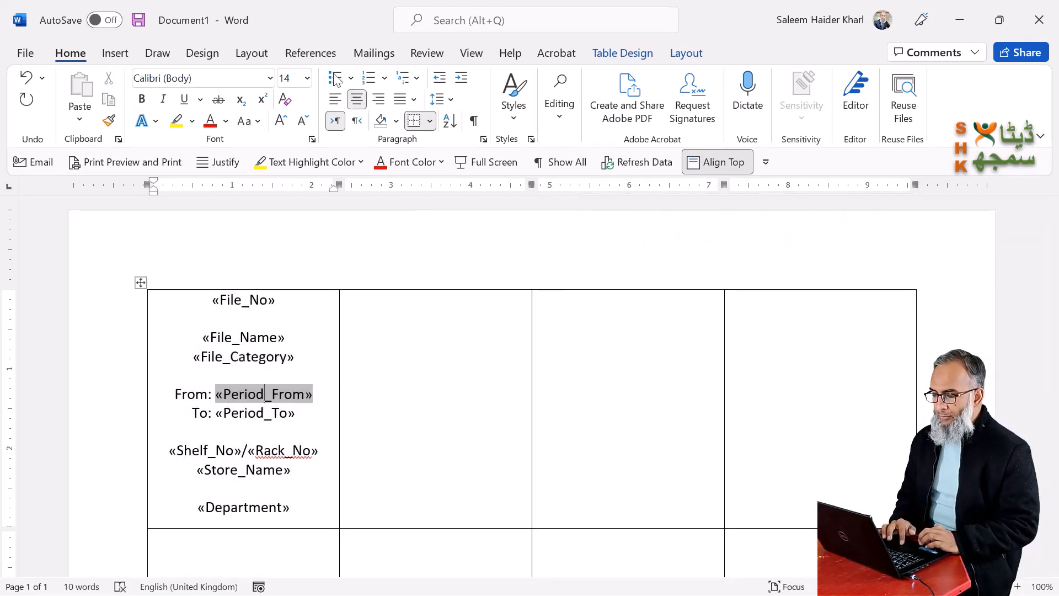
# Copy the first label's merge fields to all the other labels, preview the merged records, and return to the field view
pyautogui.click(372, 58)
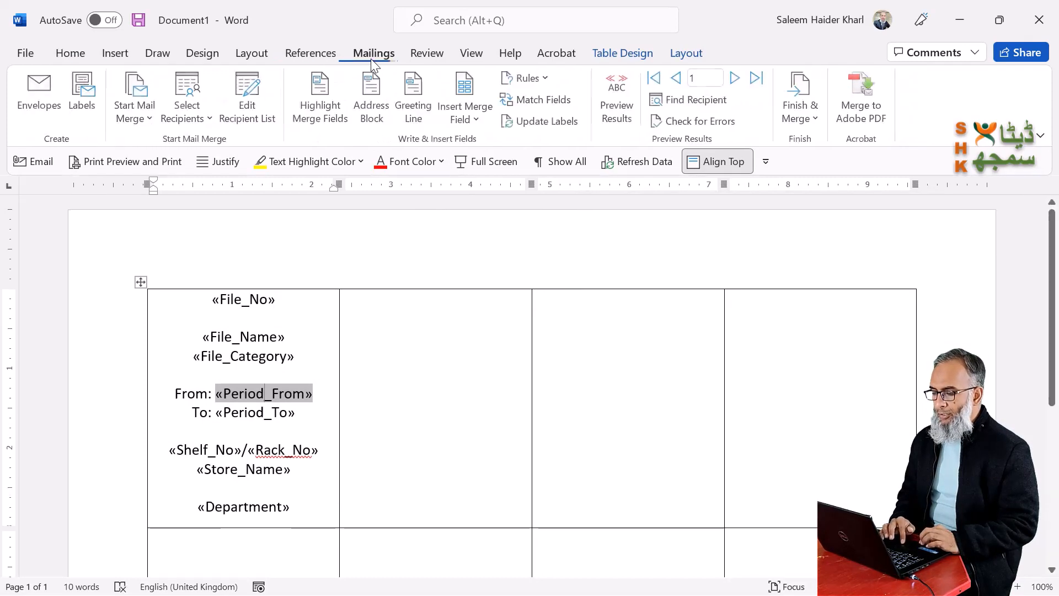
pyautogui.click(545, 134)
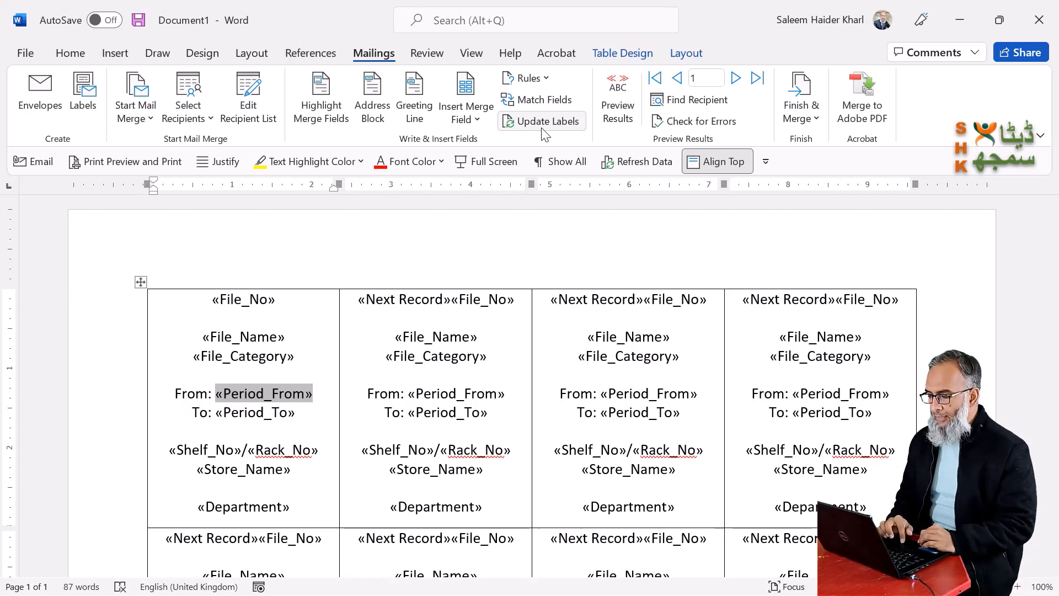
pyautogui.click(615, 125)
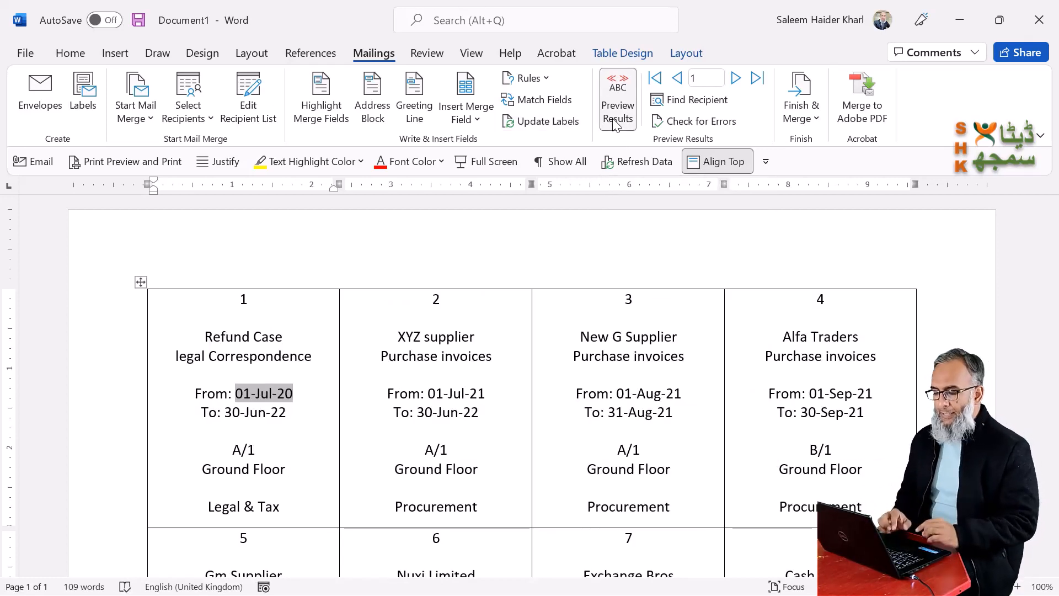
pyautogui.click(616, 125)
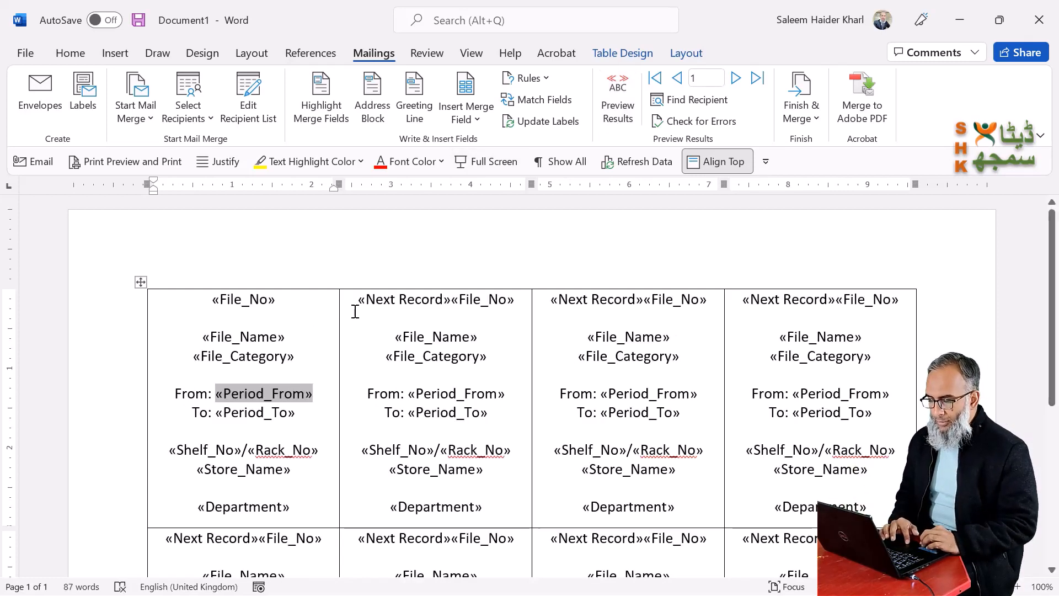
# Make the File_No, Department and File_Category fields bold in the first label
pyautogui.click(233, 296)
pyautogui.doubleClick(232, 297)
pyautogui.hotkey('ctrl', 'b')
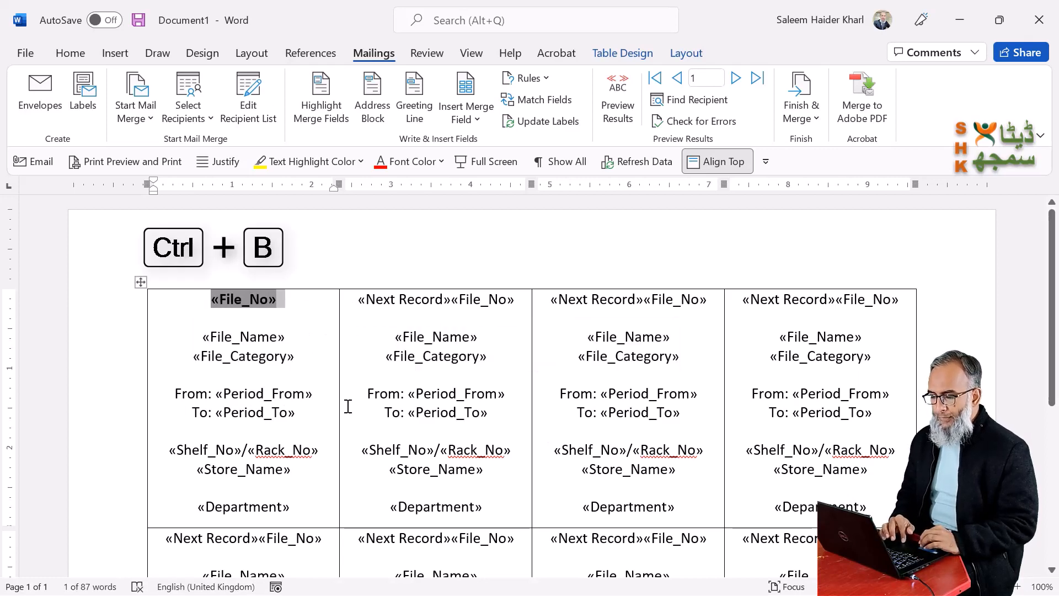
pyautogui.doubleClick(254, 506)
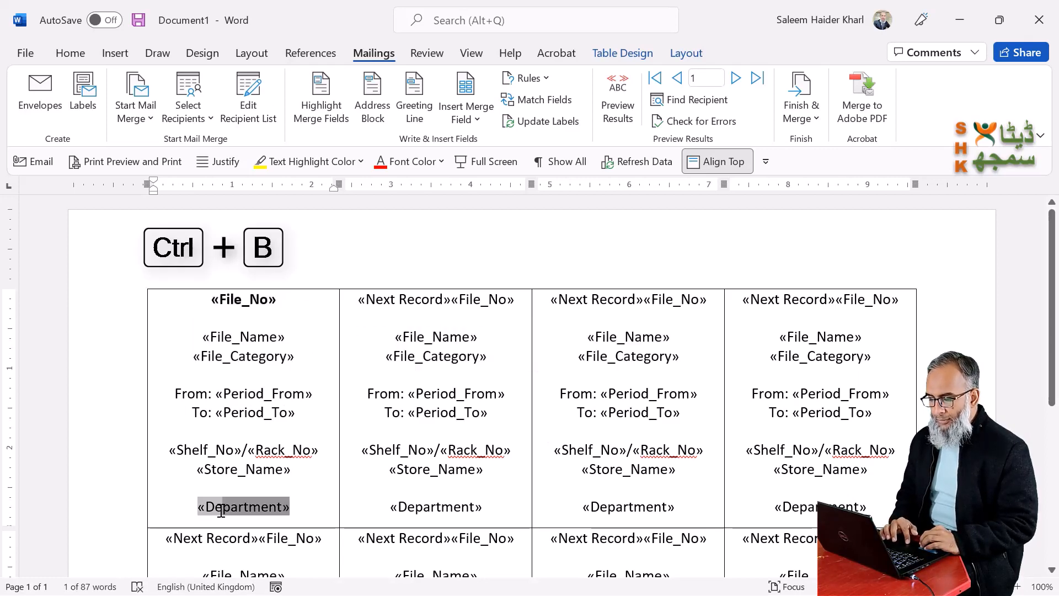
pyautogui.hotkey('ctrl', 'b')
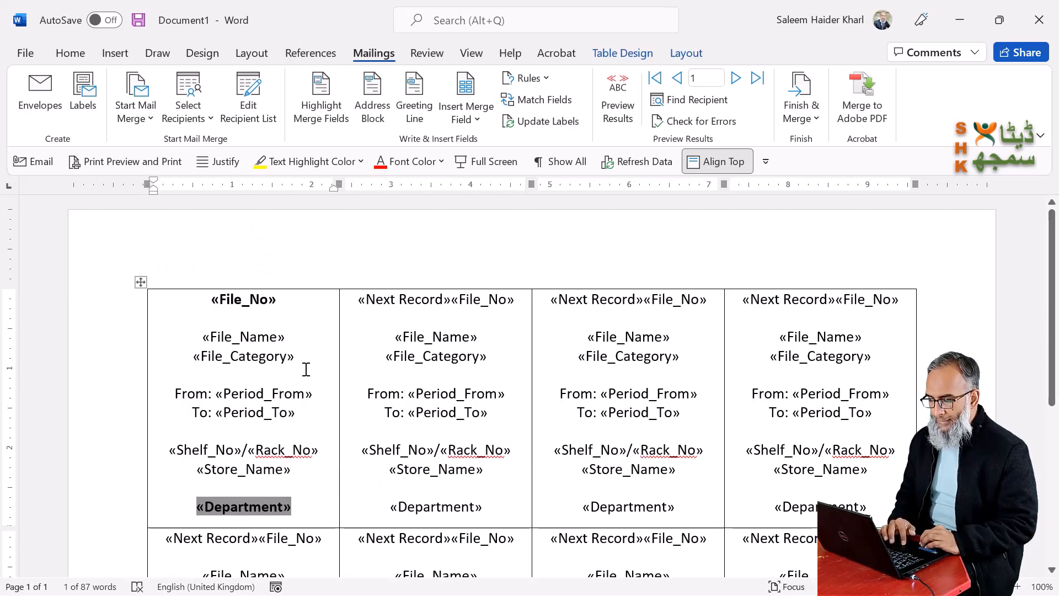
pyautogui.moveTo(304, 358); pyautogui.dragTo(190, 358)
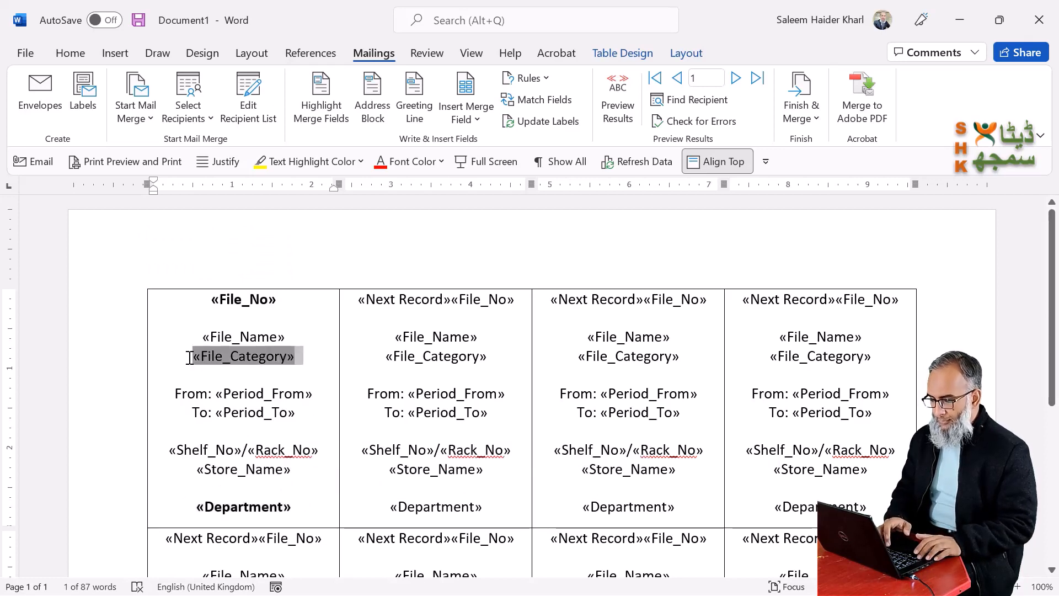
pyautogui.hotkey('ctrl', 'b')
pyautogui.click(374, 394)
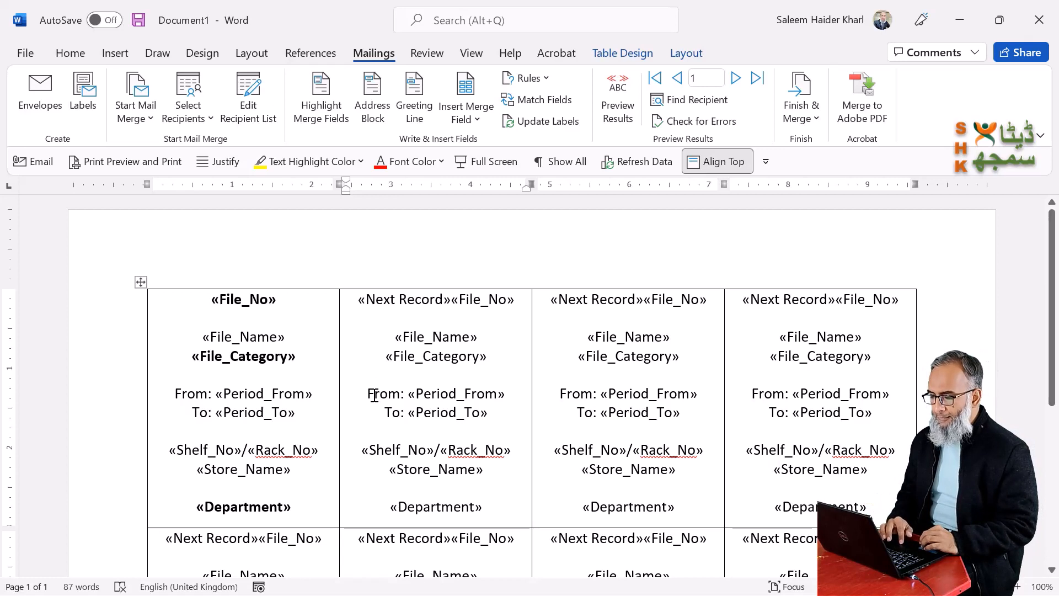
# Insert the SHK logo picture from the Personal\Background folder on drive D after the File_Name field in the first label
pyautogui.click(326, 342)
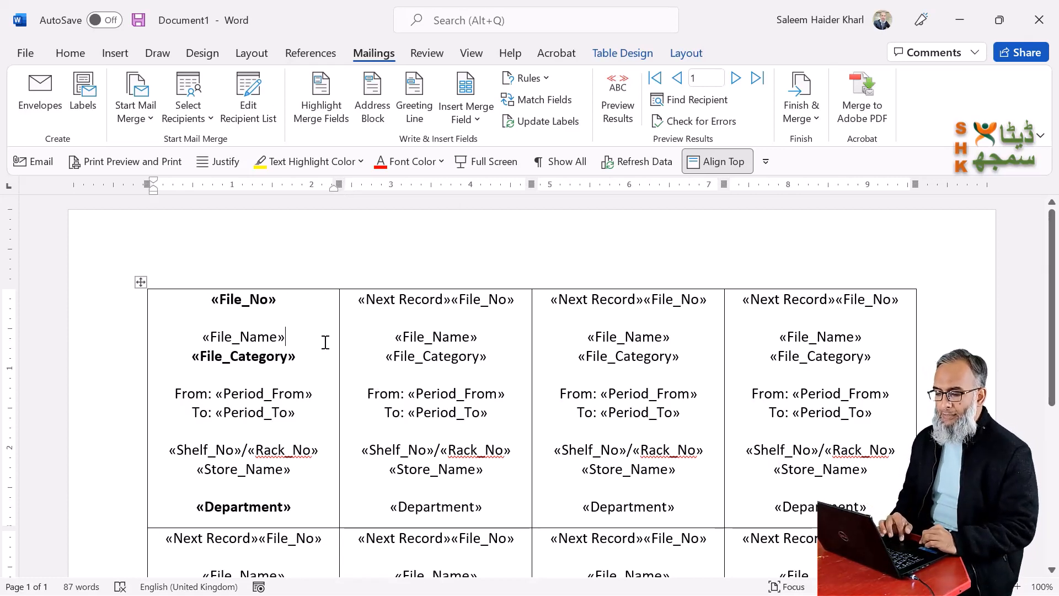
pyautogui.click(114, 53)
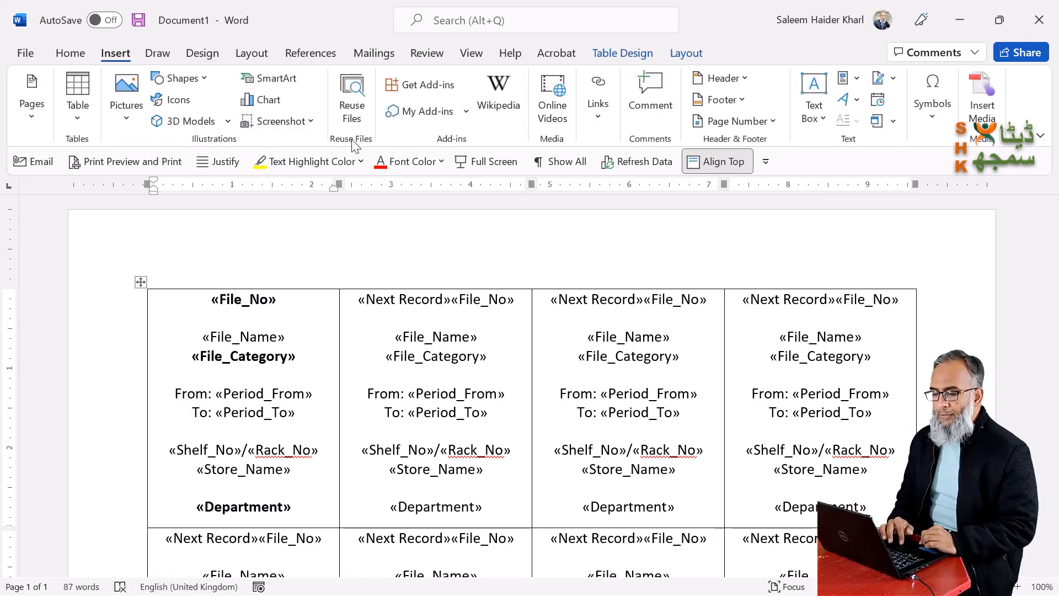
pyautogui.click(126, 120)
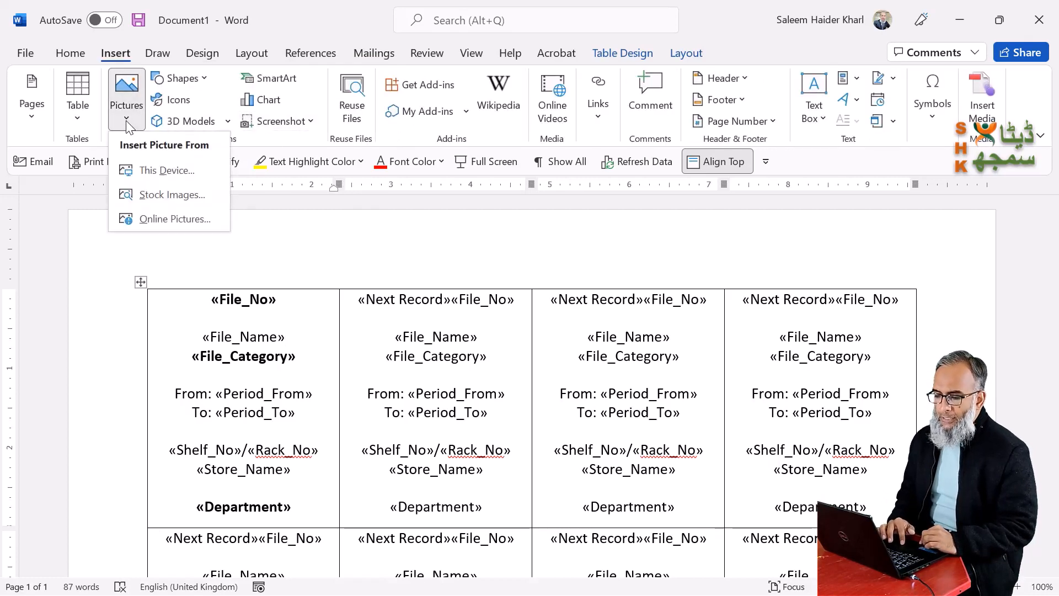
pyautogui.click(165, 171)
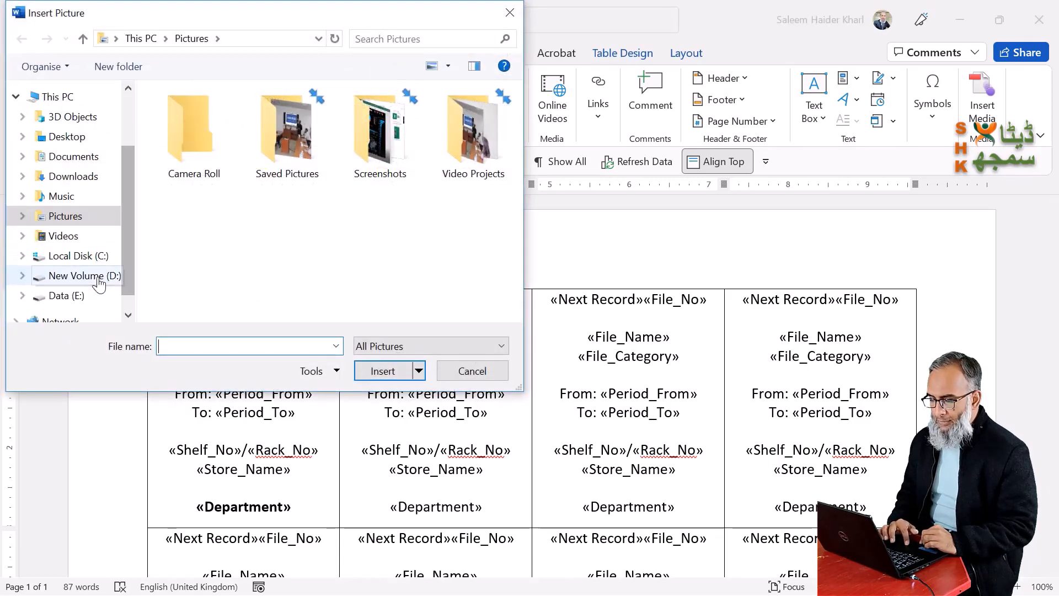
pyautogui.click(96, 277)
pyautogui.click(200, 273)
pyautogui.press('Down')
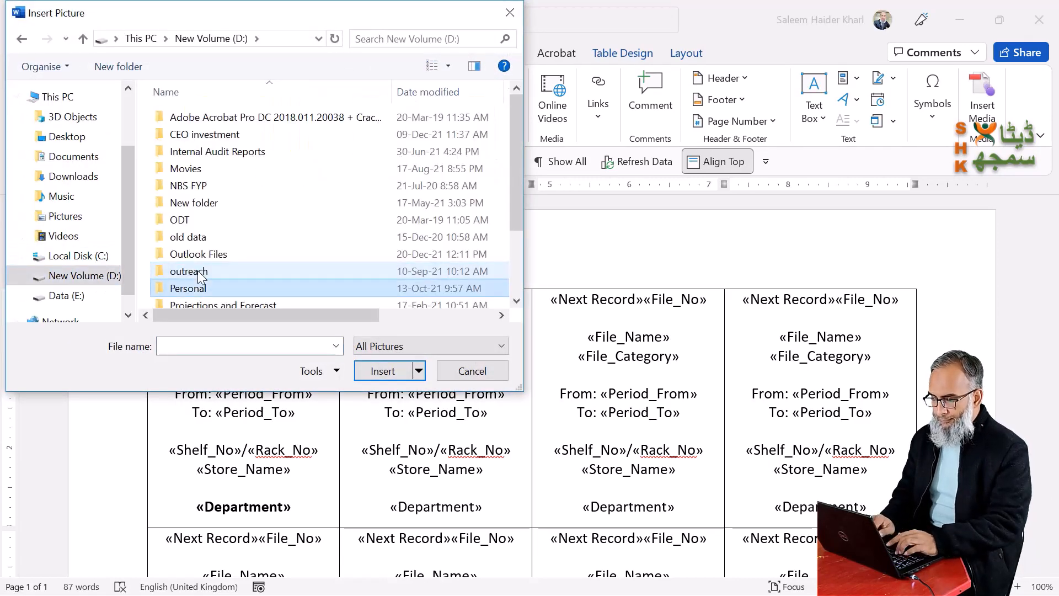
pyautogui.press('Return')
pyautogui.press('b')
pyautogui.press('Return')
pyautogui.scroll(-5, 200, 276)
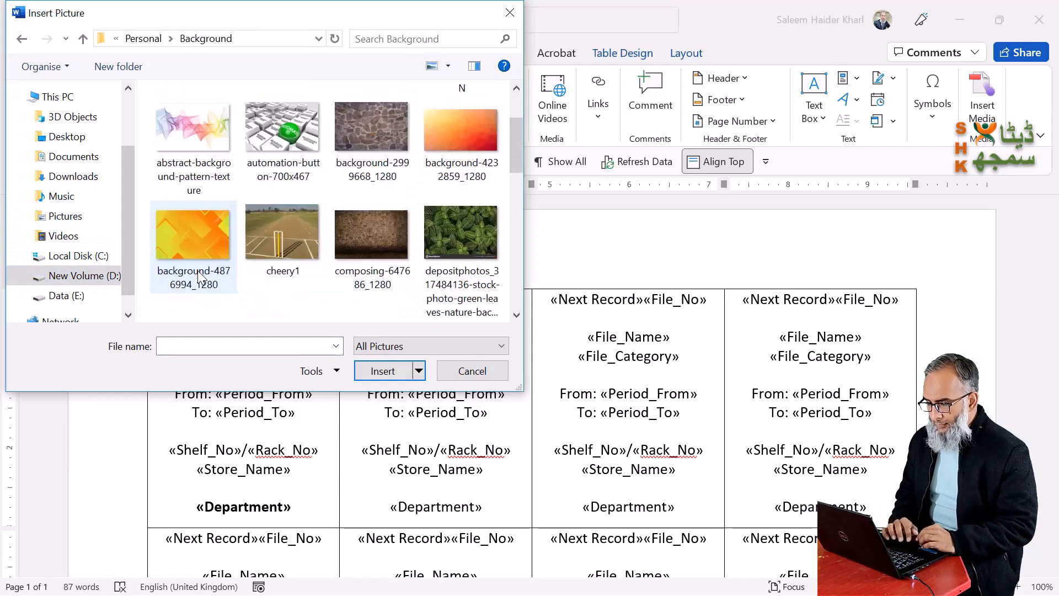
pyautogui.doubleClick(395, 130)
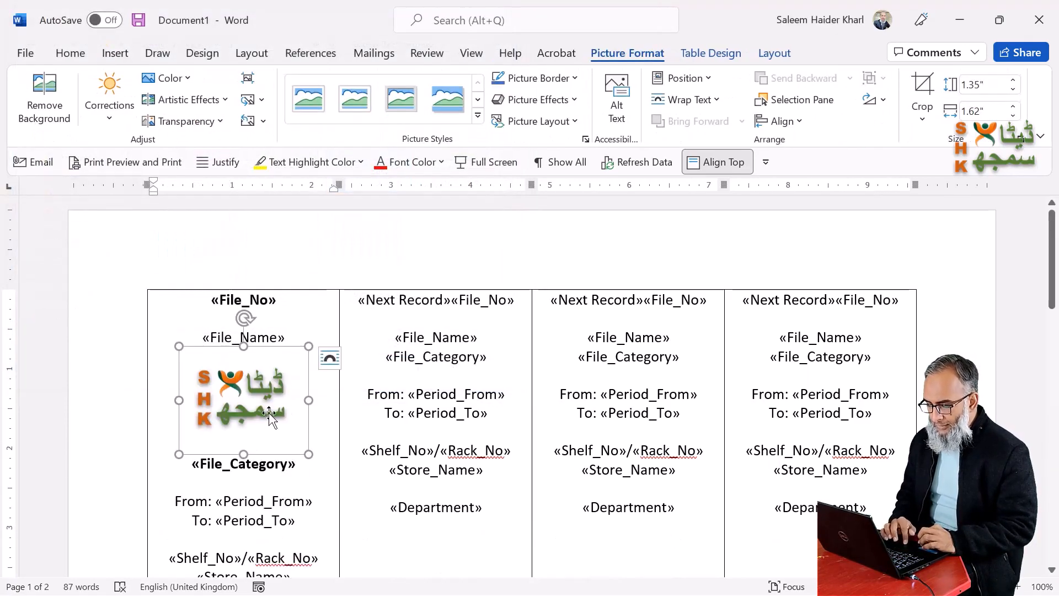
# Give the logo square text wrapping, shrink it to about 0.37" by 0.44", and place it beside the Department field
pyautogui.click(331, 360)
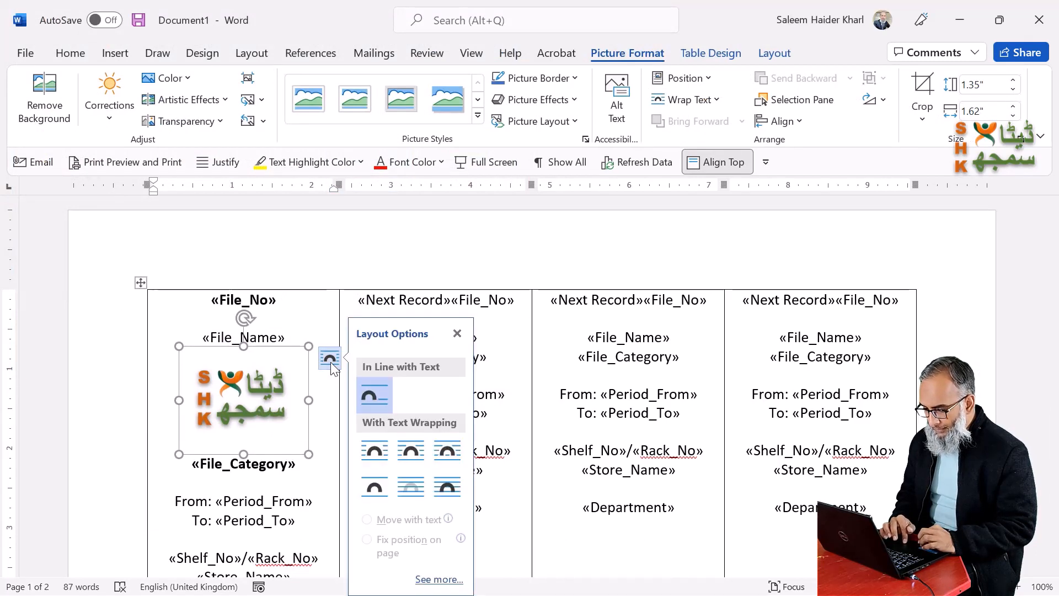
pyautogui.click(379, 457)
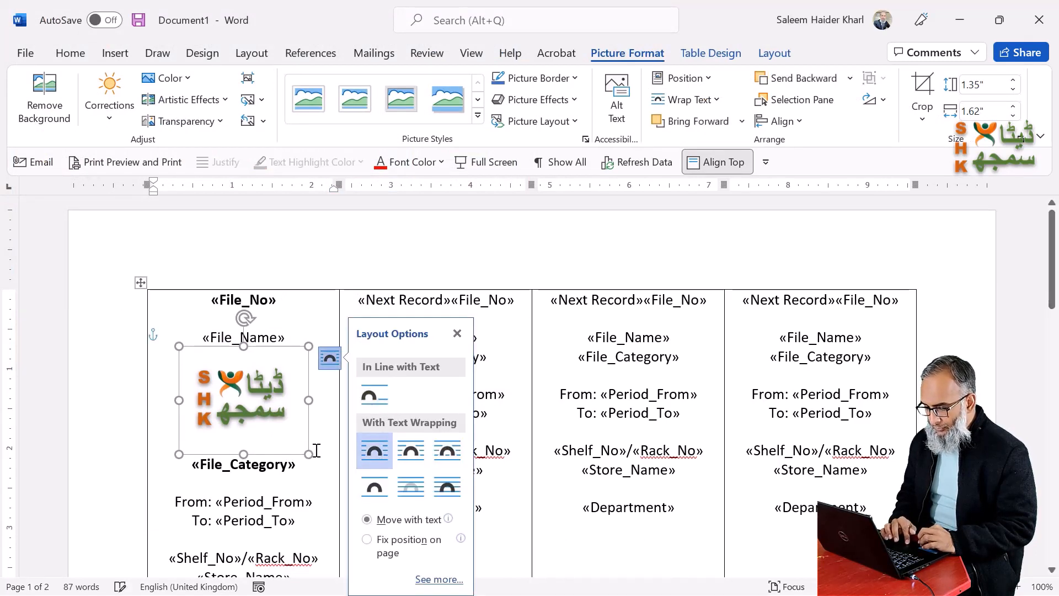
pyautogui.moveTo(307, 456); pyautogui.dragTo(312, 503)
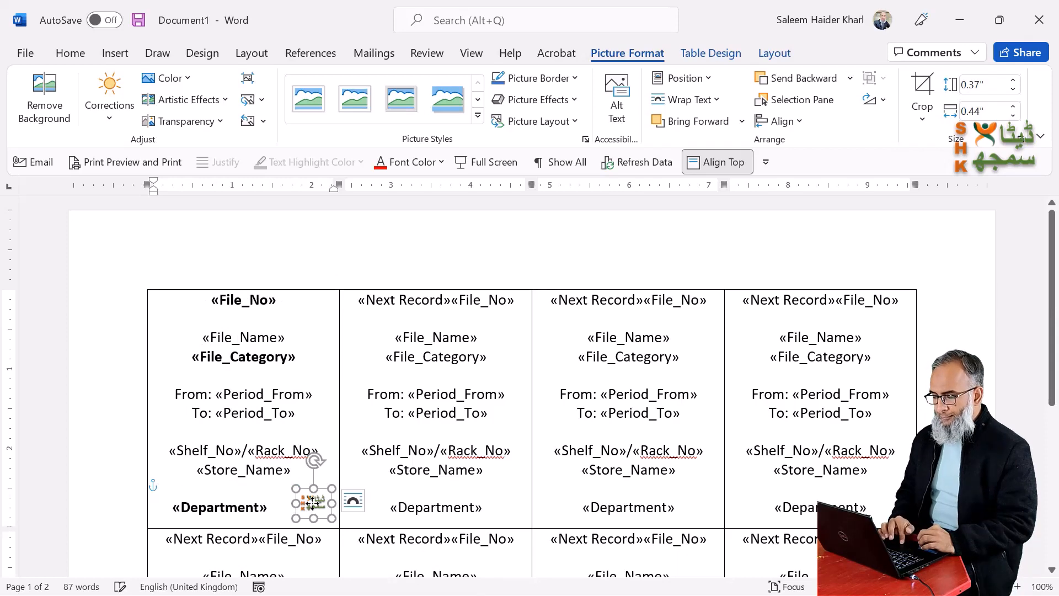
pyautogui.moveTo(312, 503)
pyautogui.mouseDown()
pyautogui.moveTo(298, 503)
pyautogui.moveTo(308, 504)
pyautogui.mouseUp()
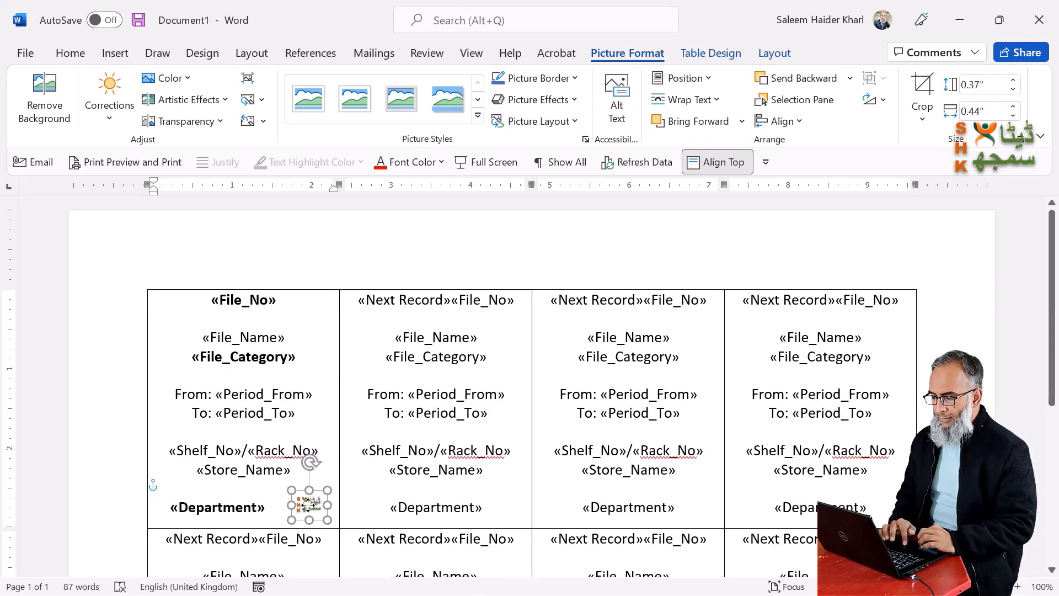
pyautogui.click(319, 345)
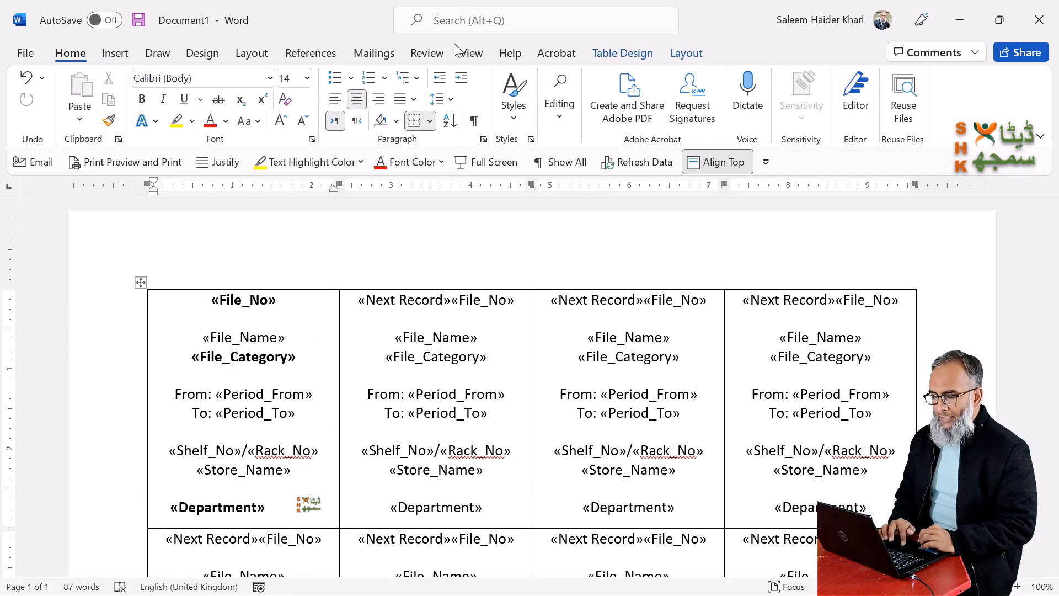
# Update all labels with the first label's bold formatting and logo, and check both rows of the table
pyautogui.click(374, 53)
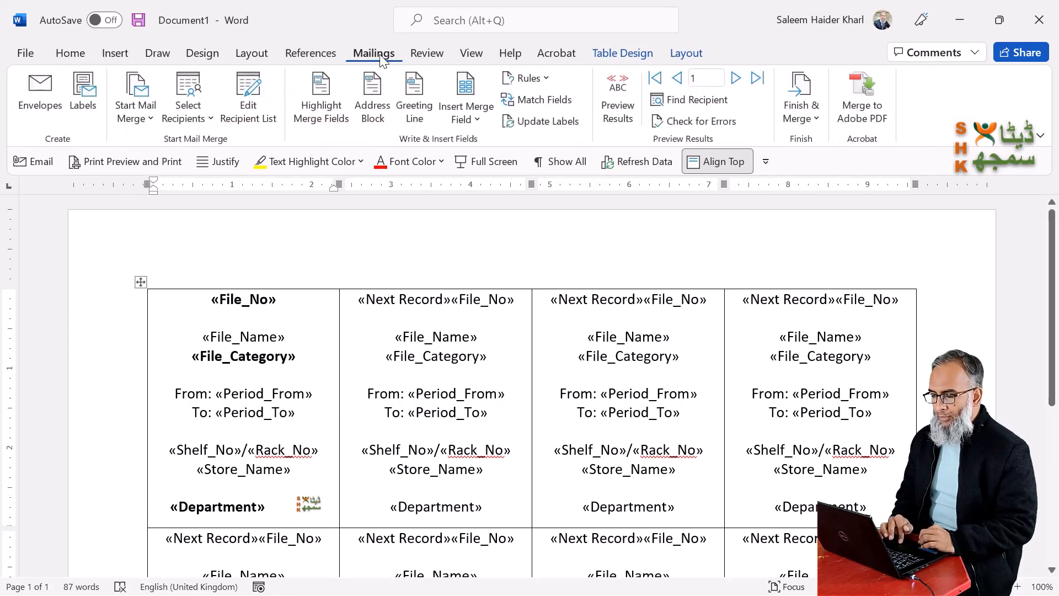
pyautogui.click(552, 121)
pyautogui.scroll(-2, 616, 329)
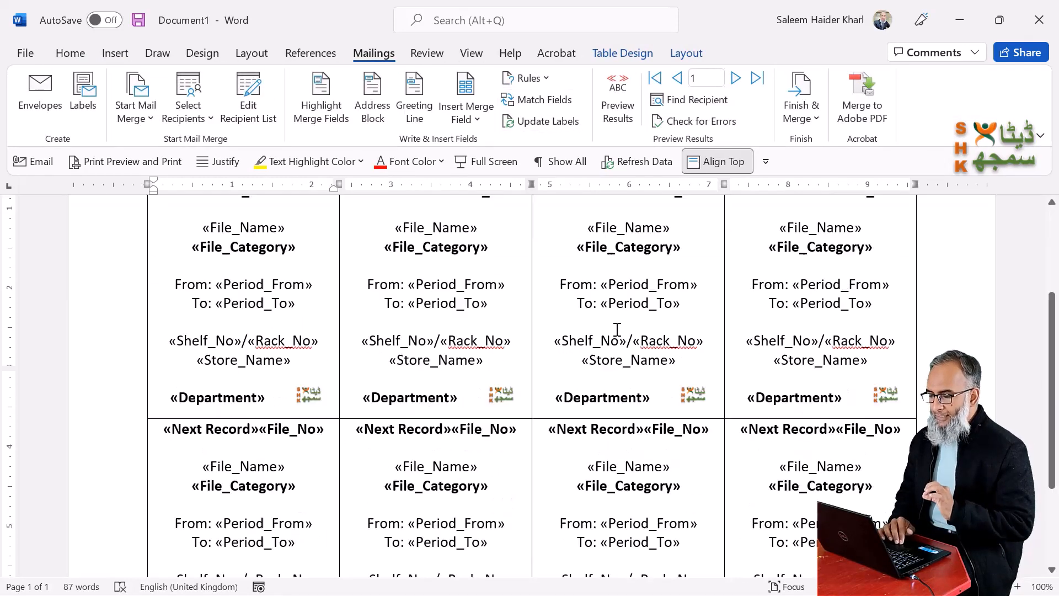
pyautogui.scroll(-3, 616, 330)
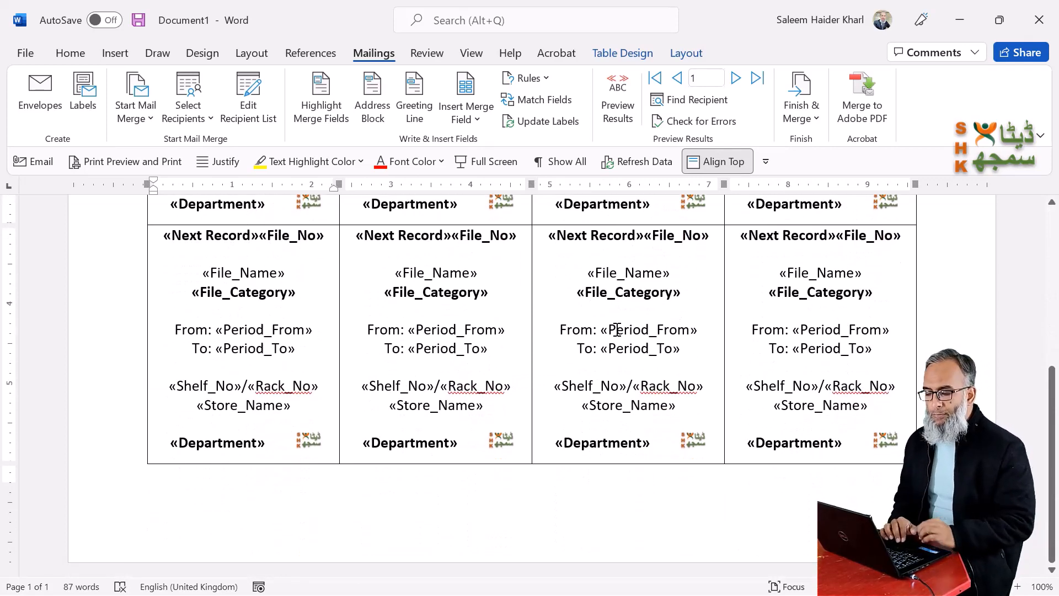
pyautogui.scroll(6, 617, 330)
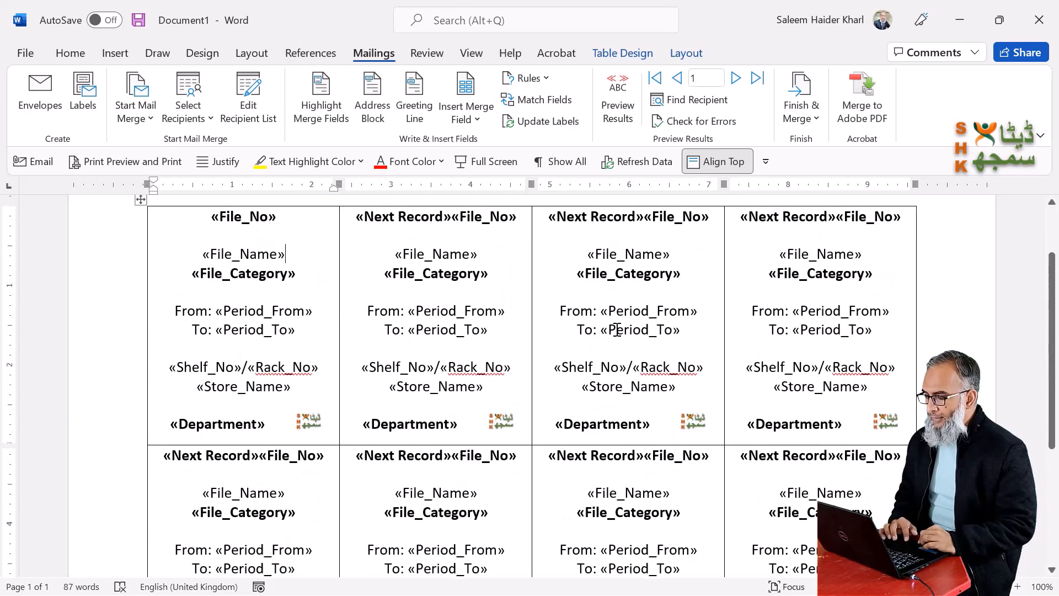
# Finish the mail merge by generating an editable document of individual labels for all records
pyautogui.click(802, 126)
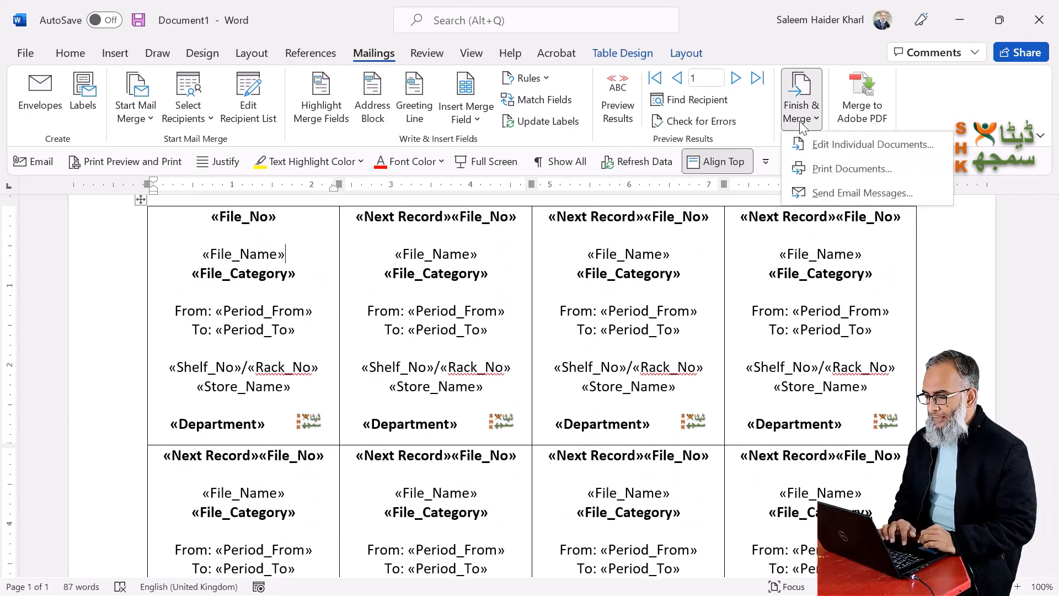
pyautogui.click(860, 149)
pyautogui.click(514, 338)
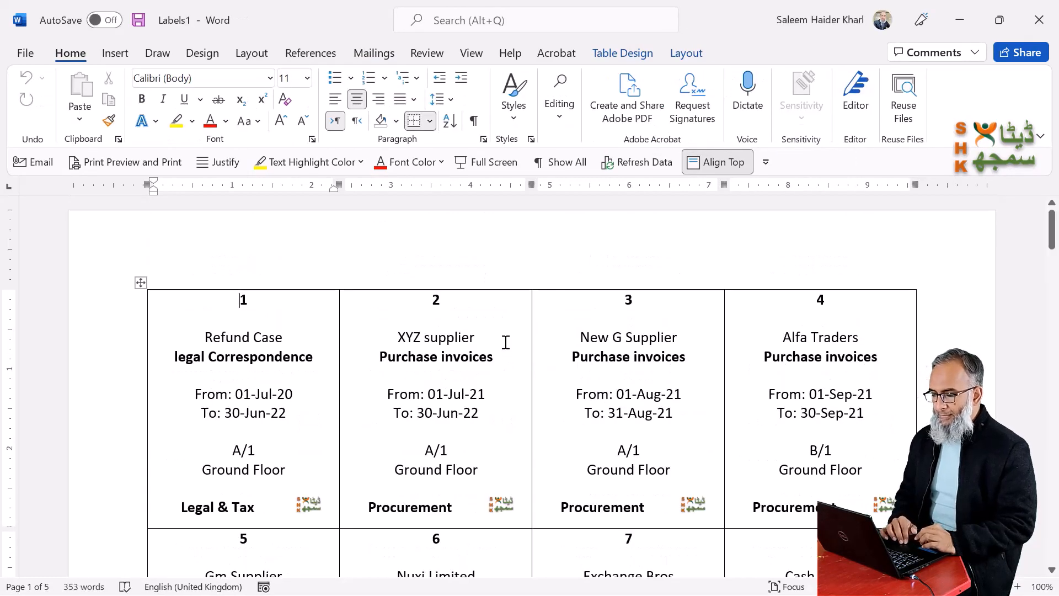
# Review the merged labels across the pages, return to the start of the document and open its print preview
pyautogui.scroll(-1, 505, 342)
pyautogui.scroll(-1, 506, 342)
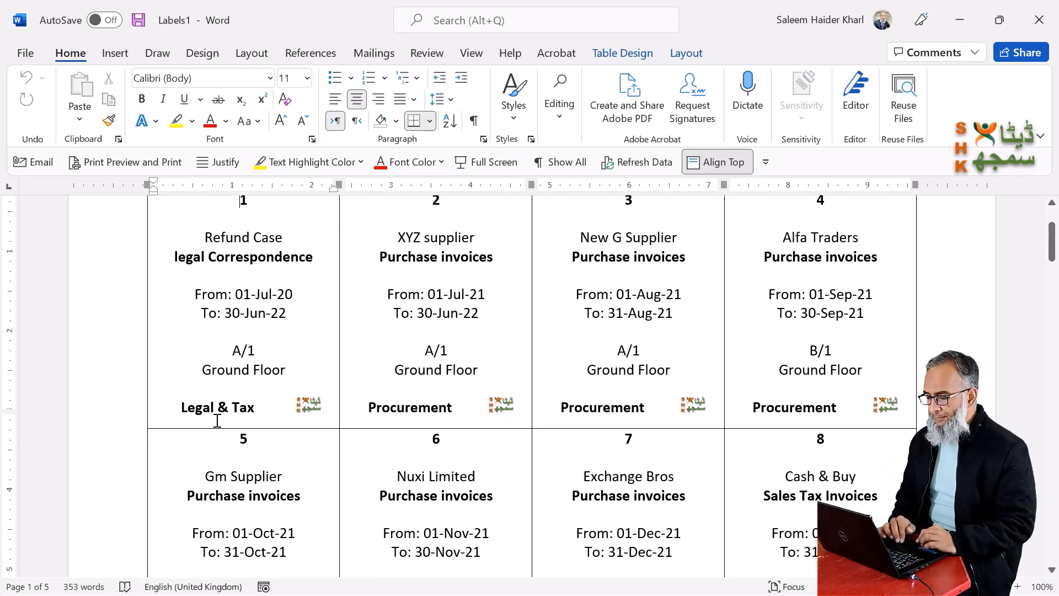
pyautogui.scroll(-9, 218, 421)
pyautogui.scroll(-18, 218, 420)
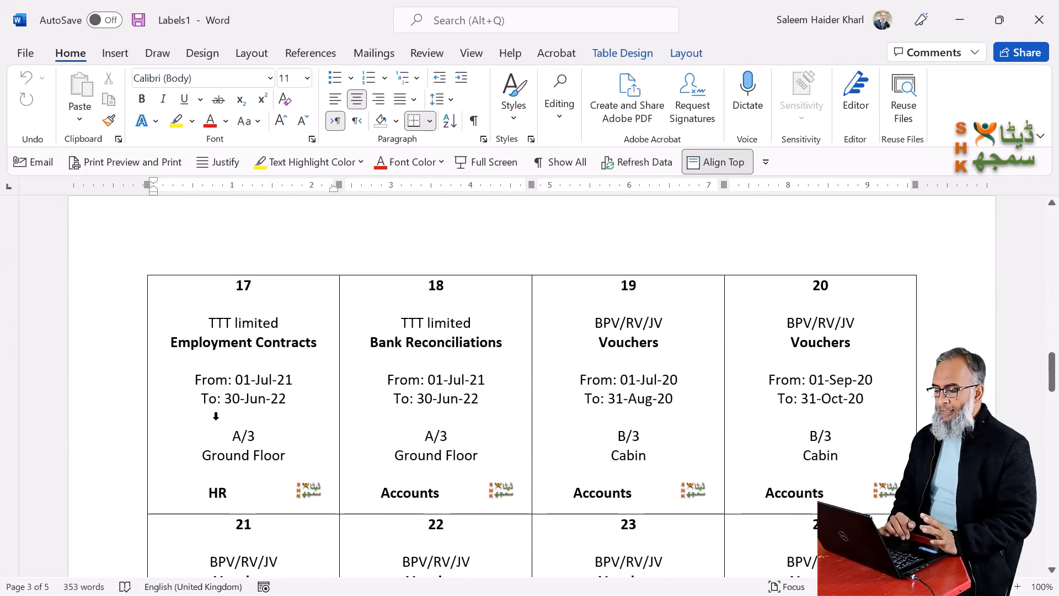
pyautogui.hotkey('ctrl', 'Home')
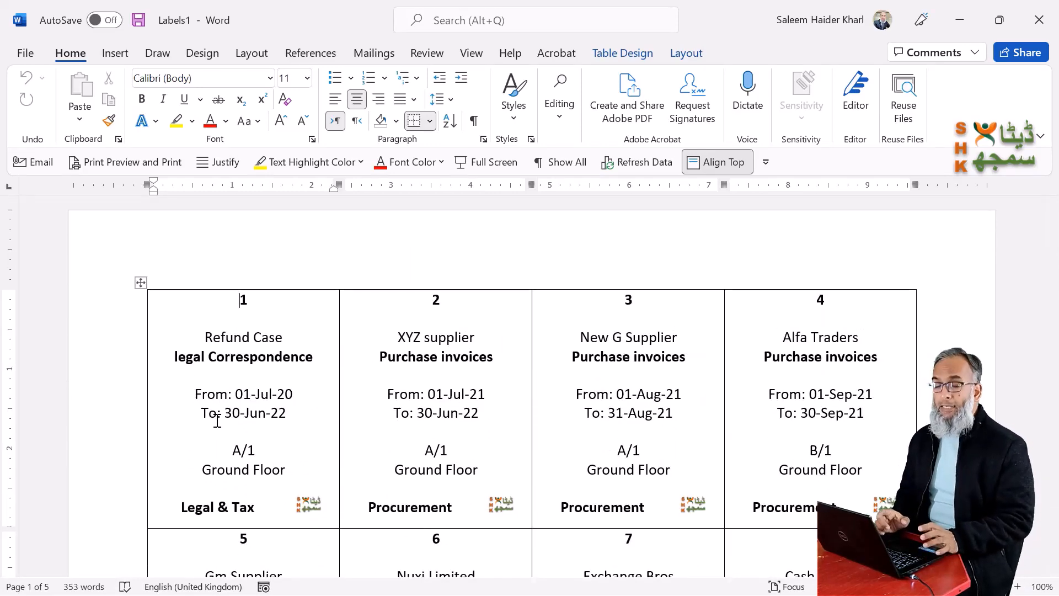
pyautogui.hotkey('ctrl', 'p')
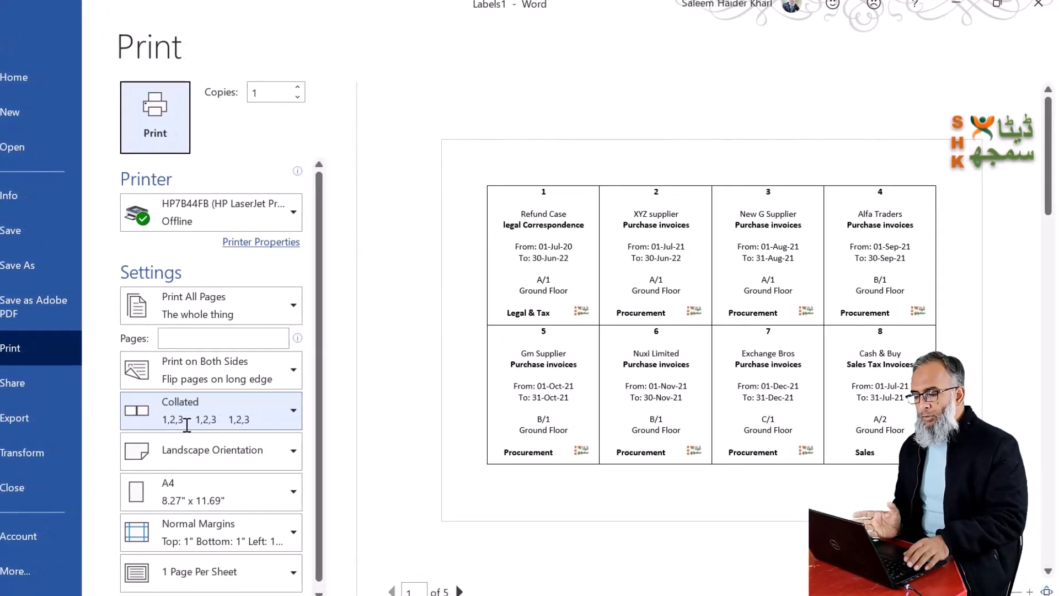
# Switch to the File Management System Mail Merge workbook in Excel and select the first Employment Contracts entry under File Category
pyautogui.hotkey('alt', 'Tab')
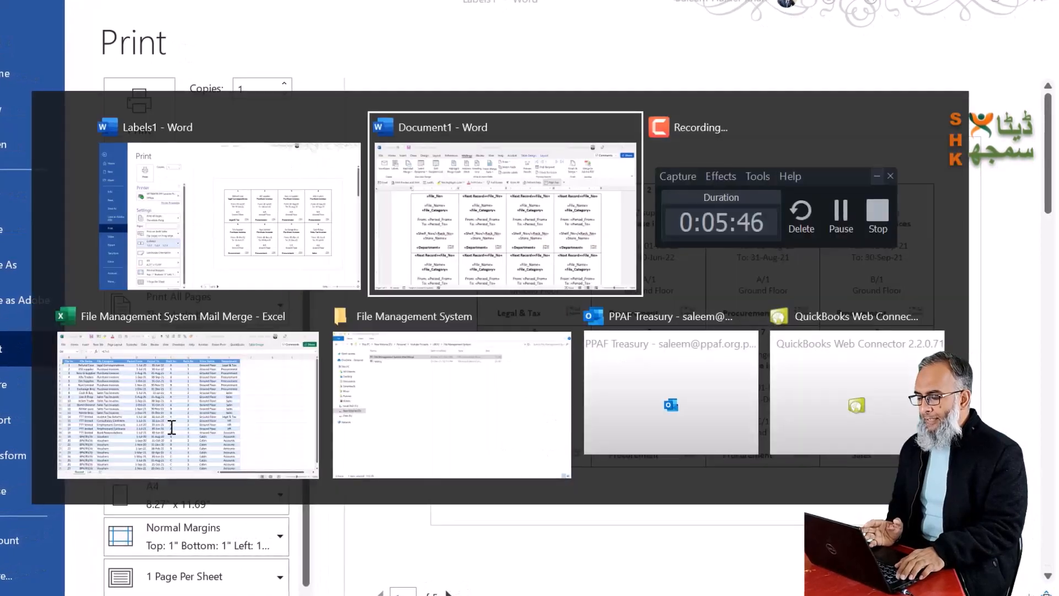
pyautogui.hotkey('alt', 'Tab')
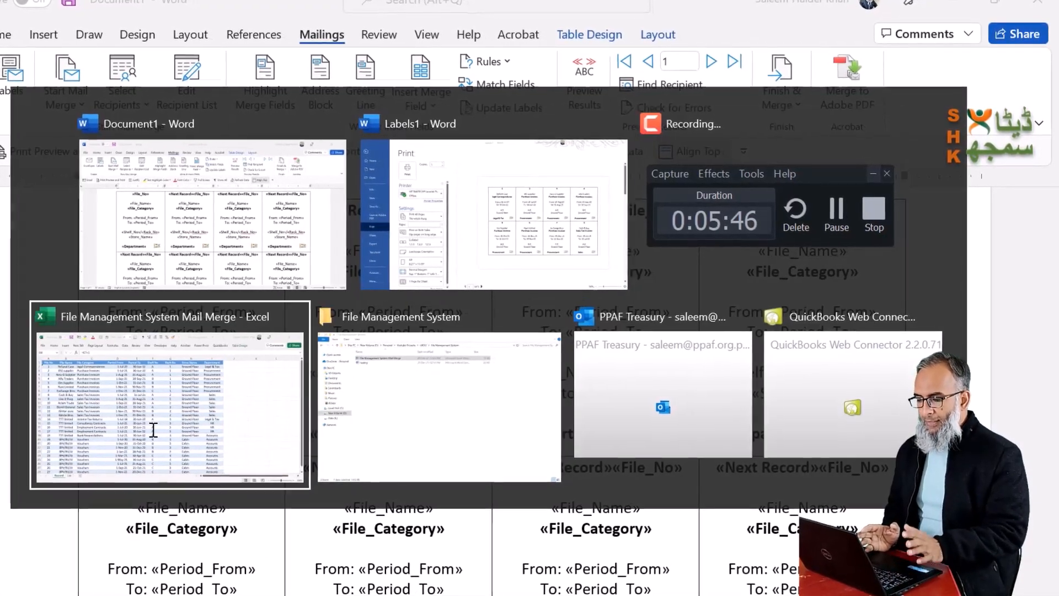
pyautogui.click(147, 431)
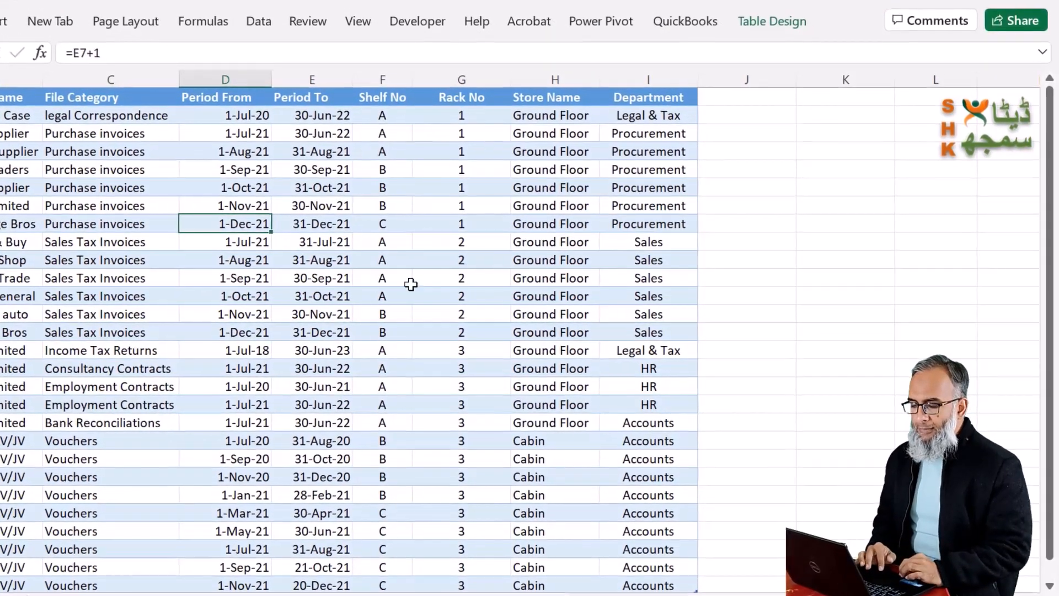
pyautogui.click(113, 385)
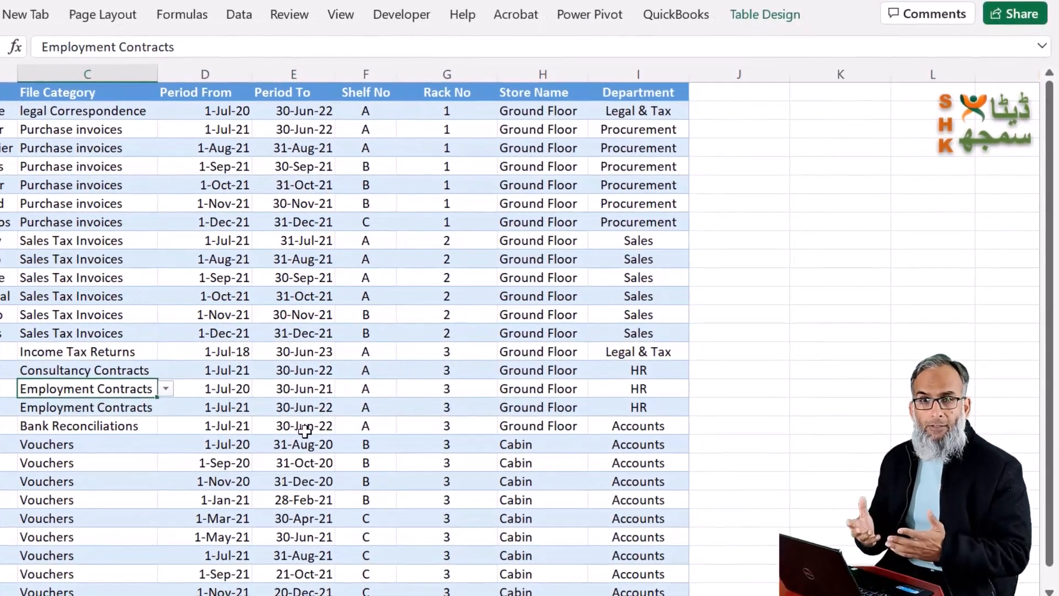